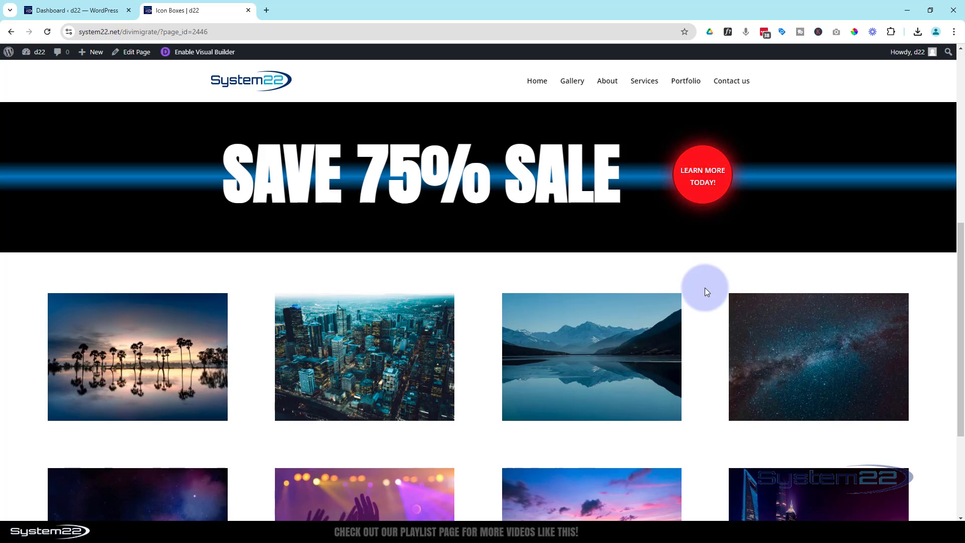
- Preview the sale banner in the iPhone 12 Pro mobile emulation and return to the desktop view
key("ctrl+shift+i")
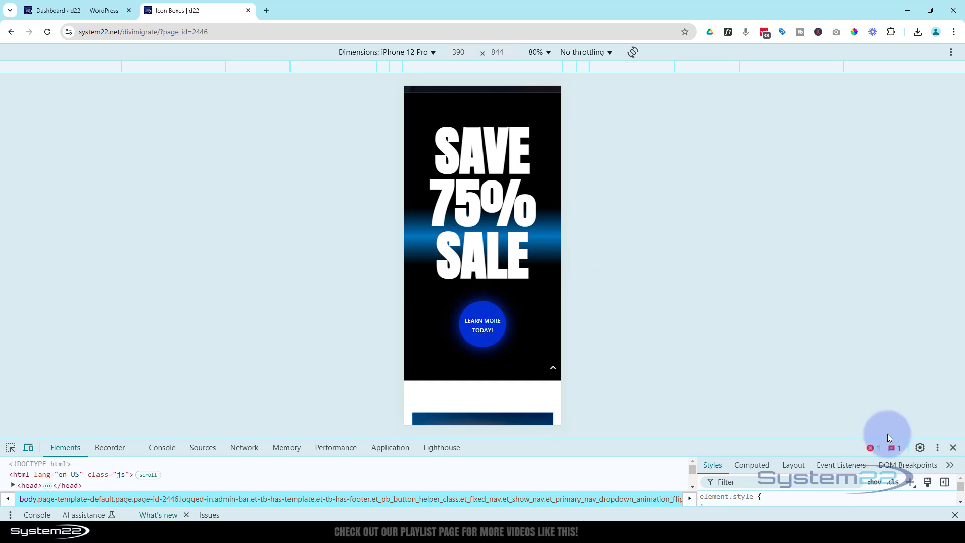
left_click(953, 448)
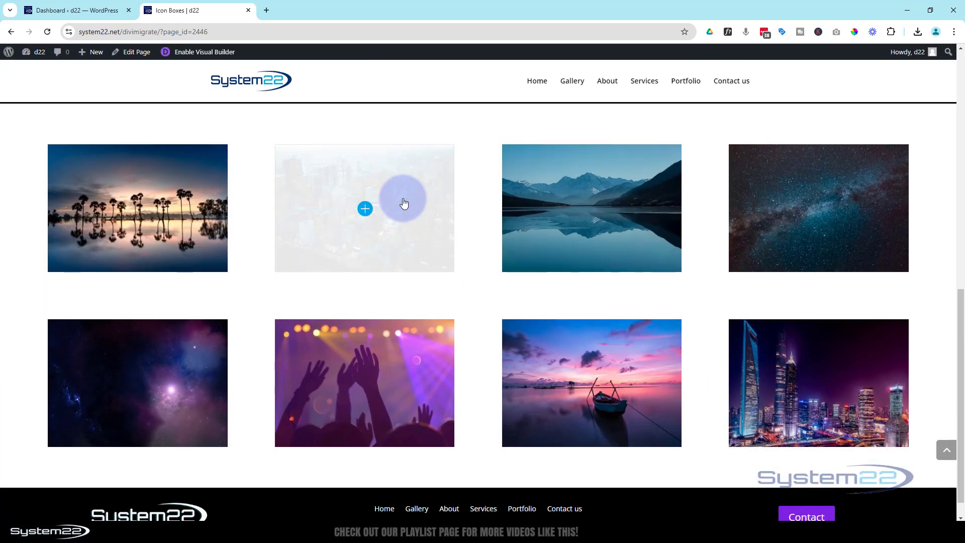
- Enable the Visual Builder for the page and delete the existing "SAVE 75% SALE" section
scroll(400, 205, "up", 2)
left_click(212, 52)
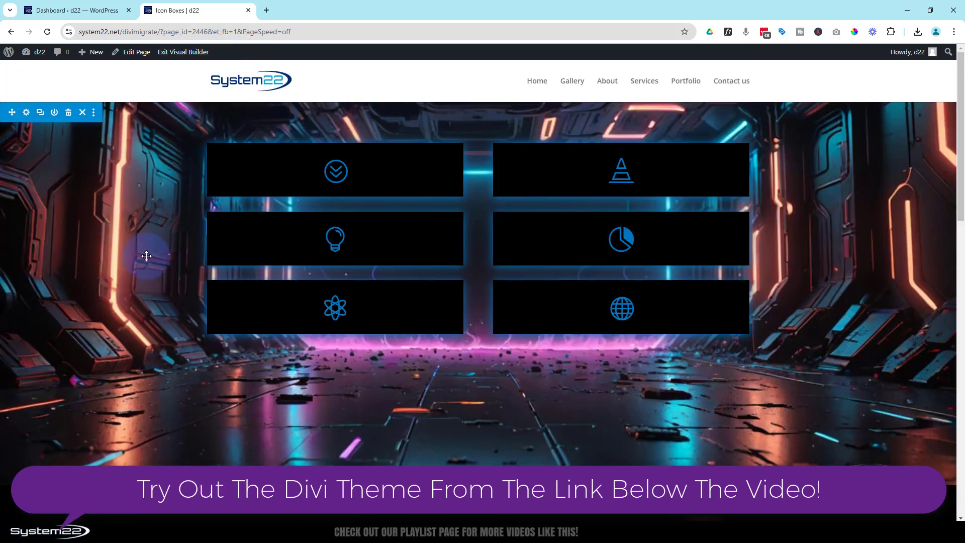
scroll(148, 246, "down", 5)
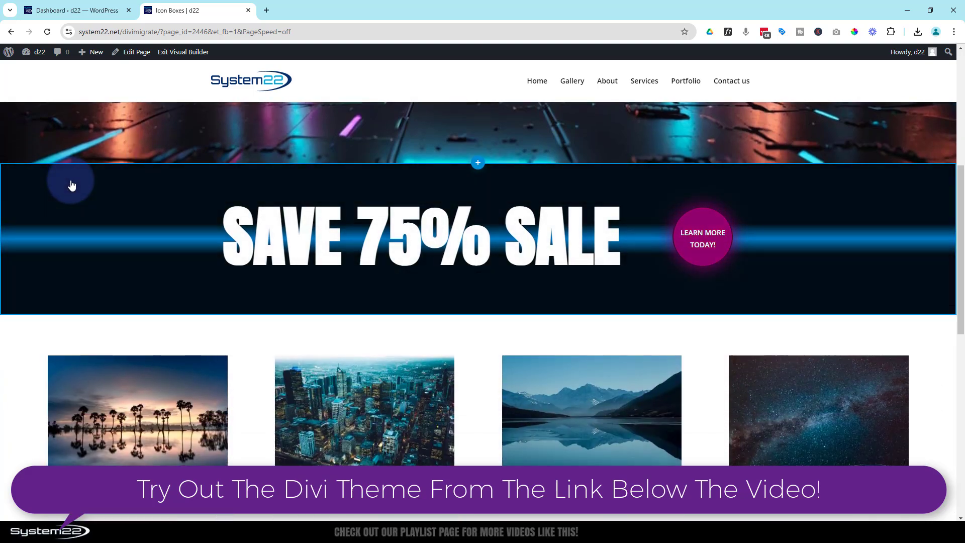
mouse_move(73, 185)
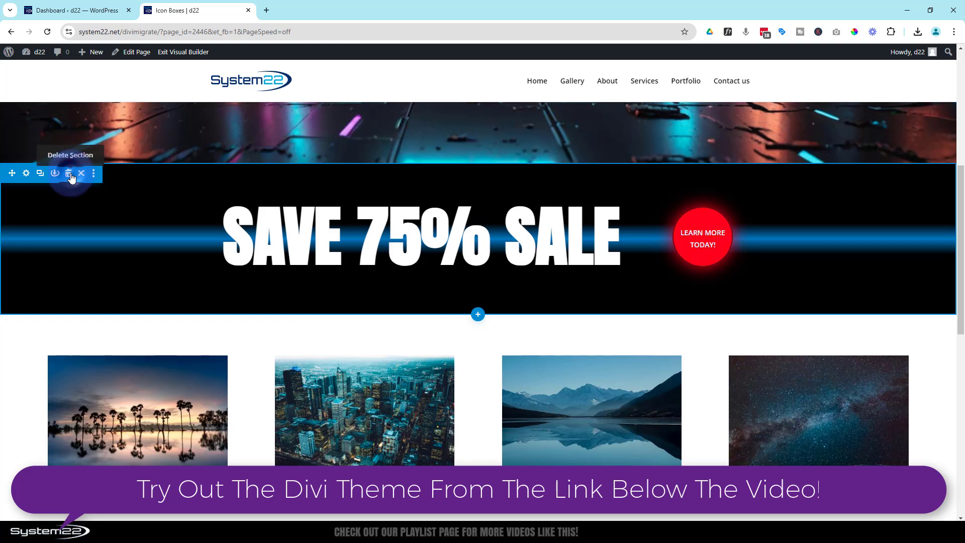
left_click(71, 175)
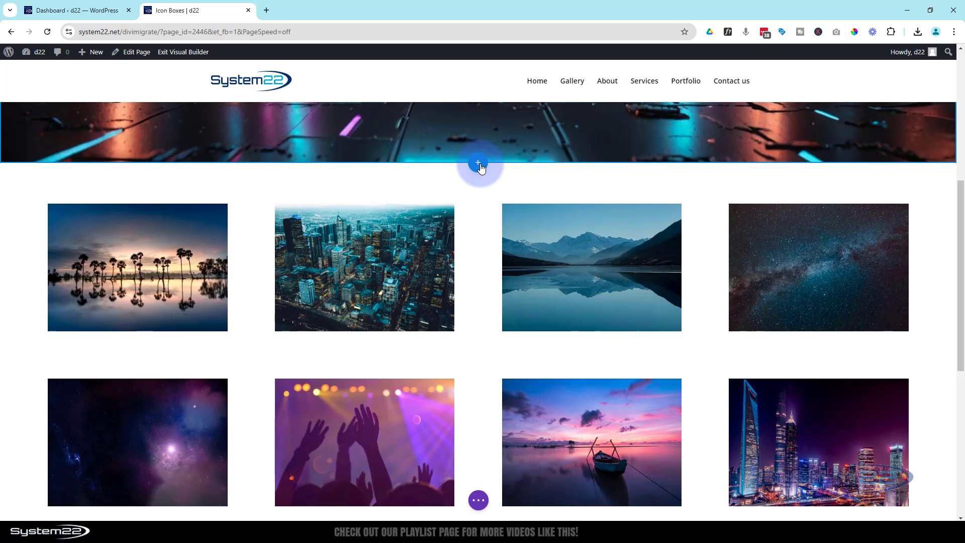
- Insert a regular section above the image gallery with a two-column row, two-thirds followed by one-third
left_click(479, 165)
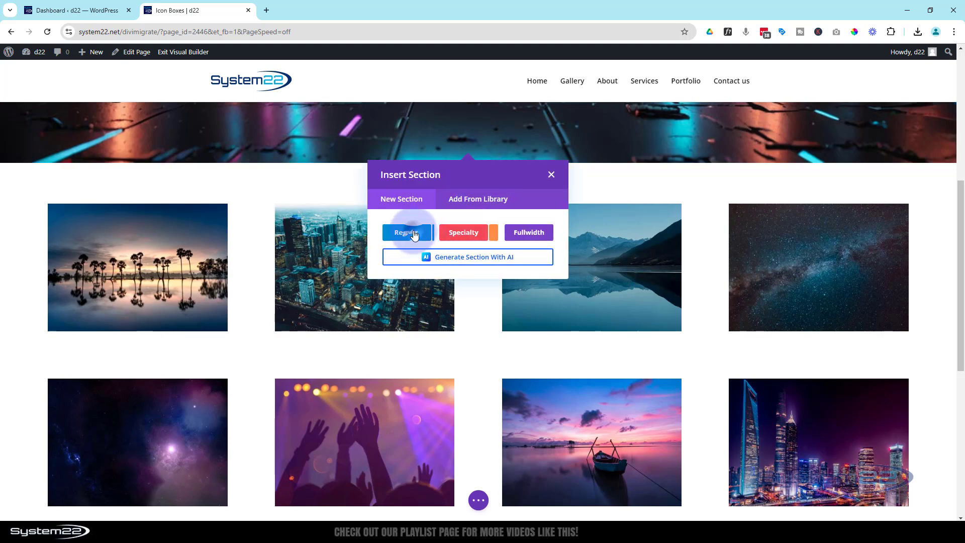
left_click(413, 234)
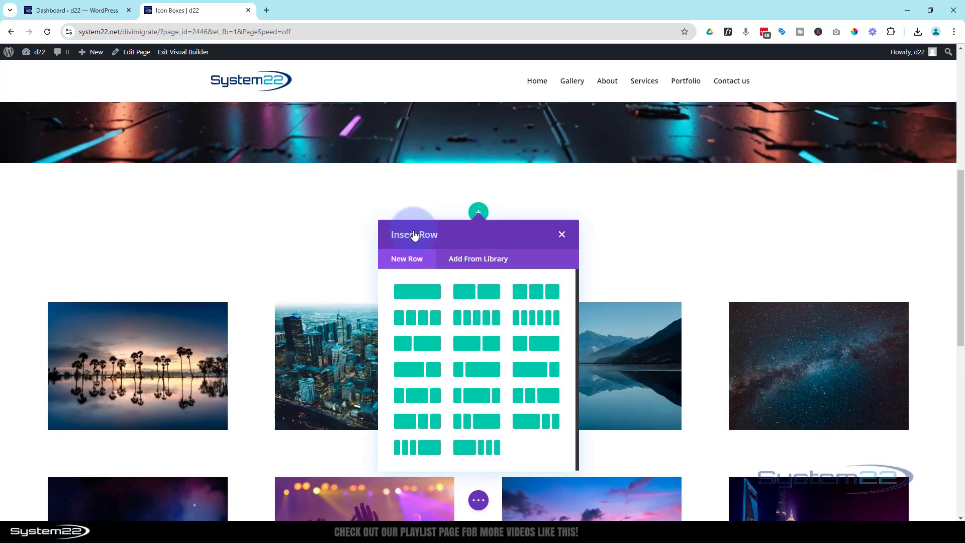
left_click(409, 371)
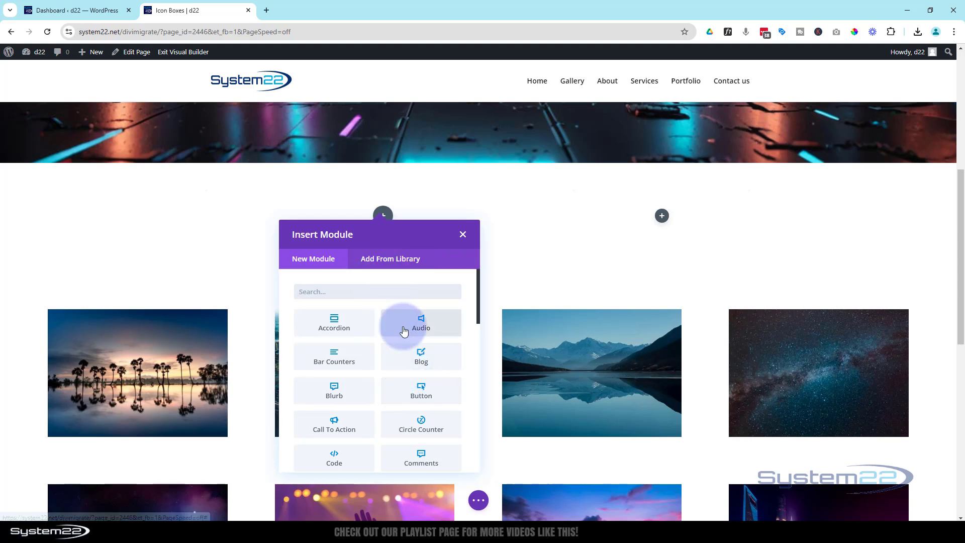
- Add the saved "sale" heading module from the library to the row's wide column
scroll(397, 352, "down", 3)
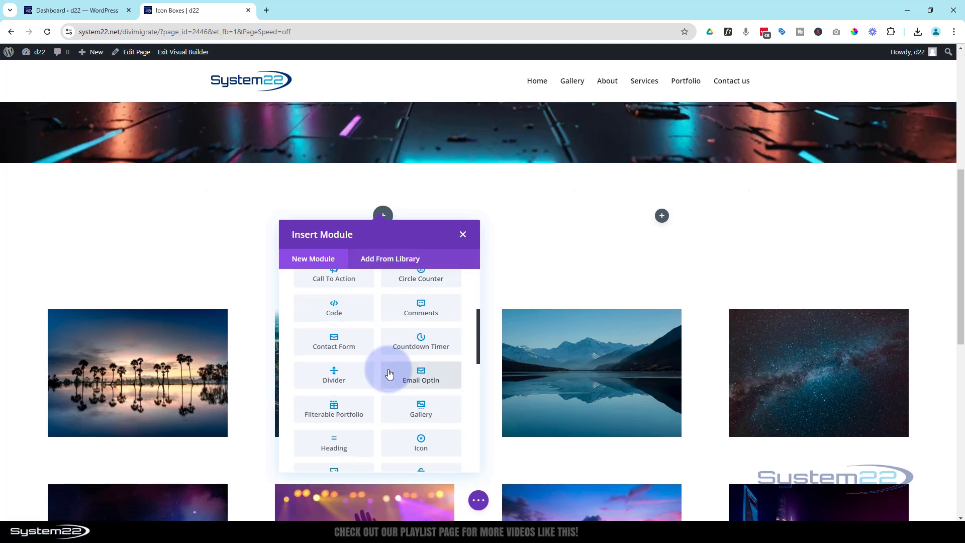
left_click(389, 261)
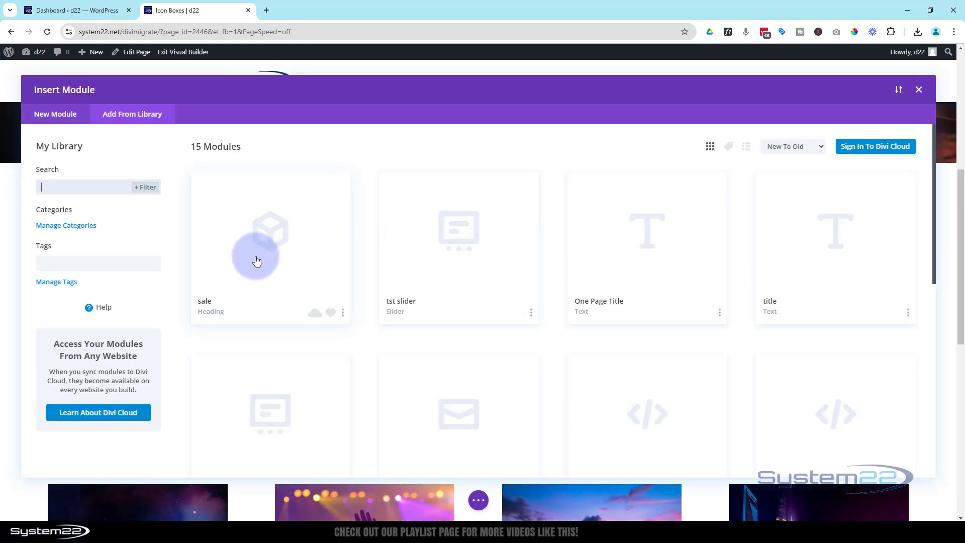
left_click(256, 260)
left_click(294, 433)
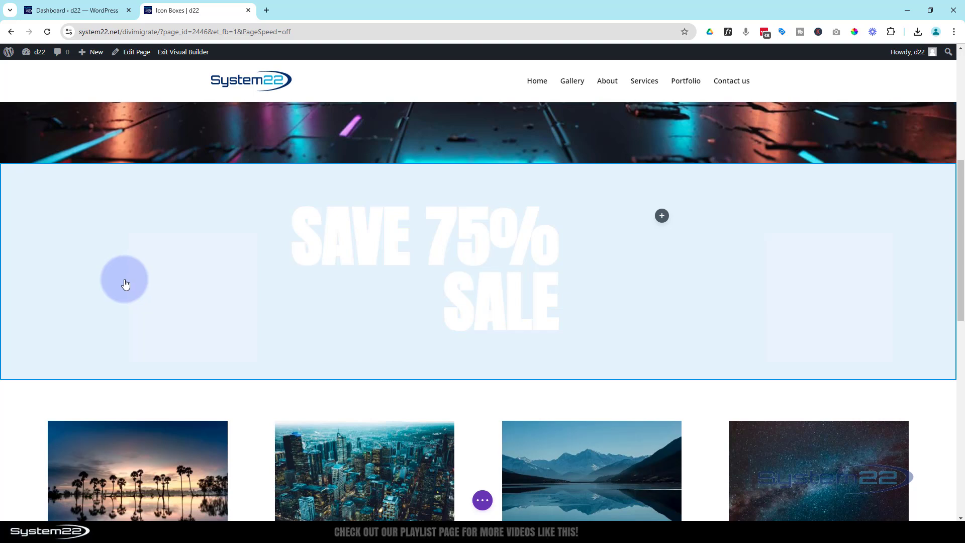
- Add a background gradient to the new section that holds the sale heading
left_click(125, 285)
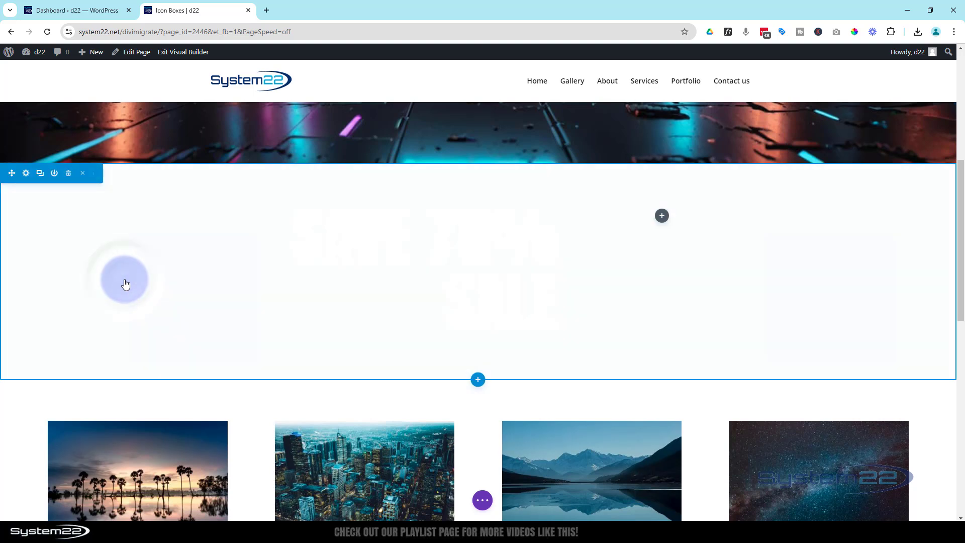
left_click(26, 173)
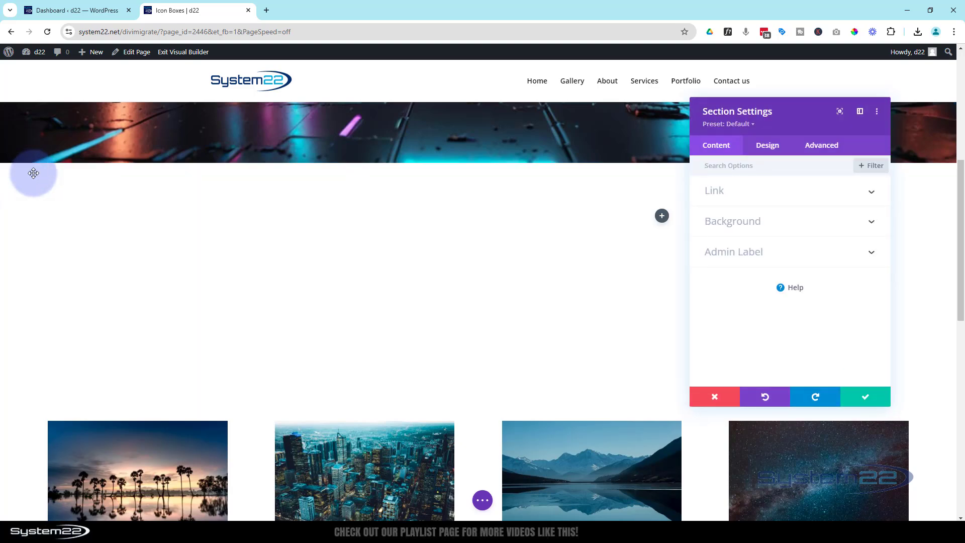
left_click(745, 224)
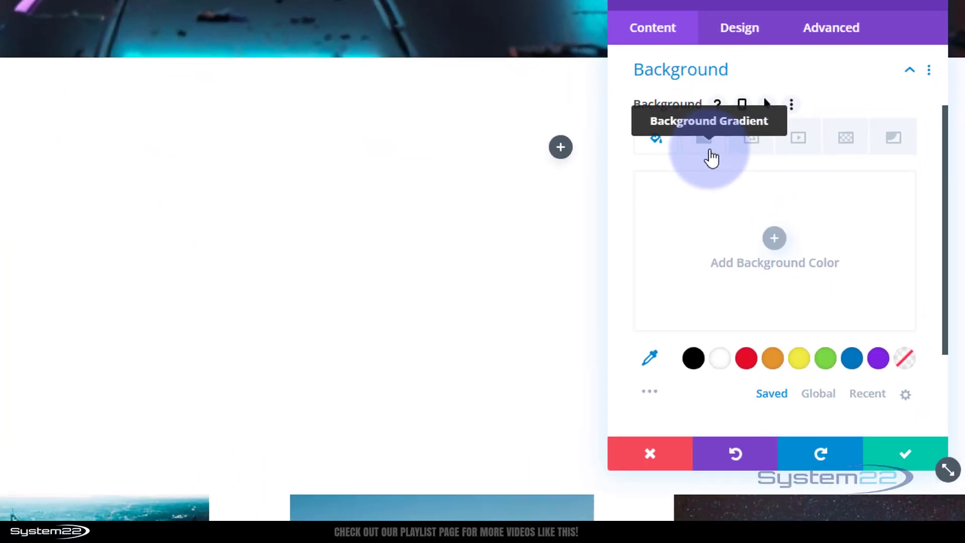
left_click(709, 145)
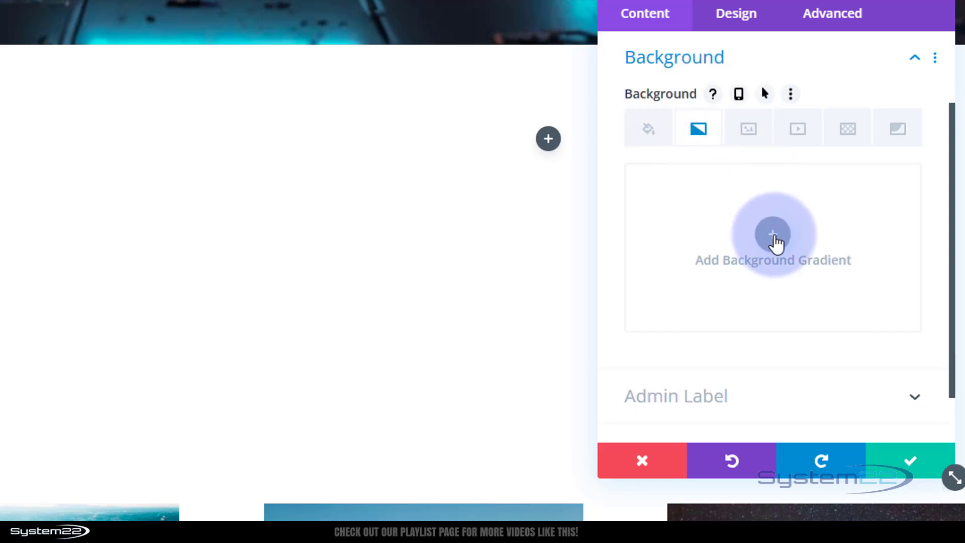
left_click(774, 242)
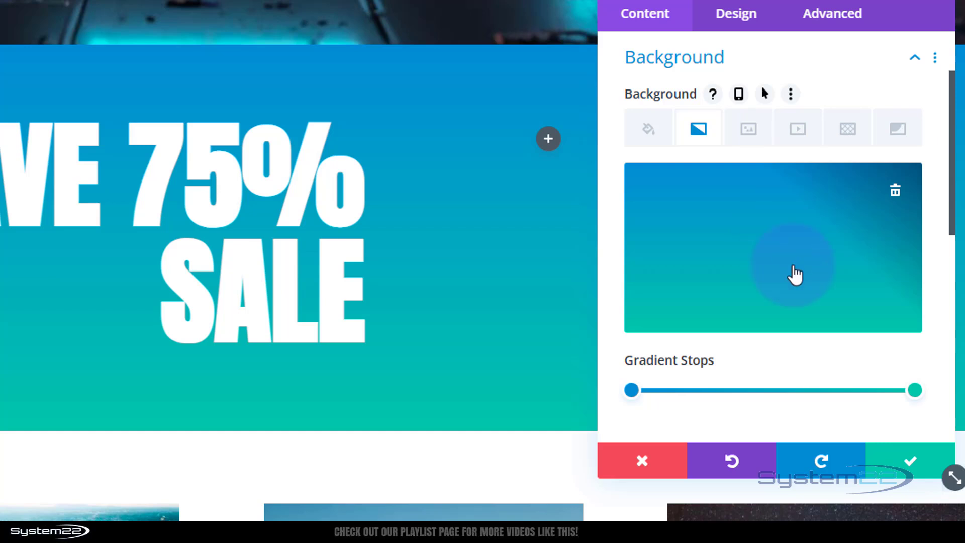
- Set both the start and end stops of the section's background gradient to black (#000000)
left_click(631, 390)
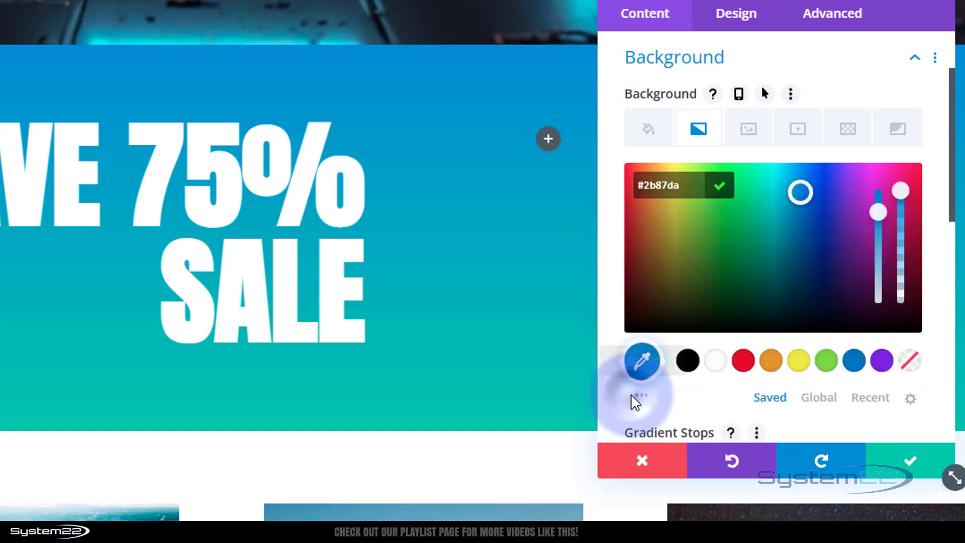
left_click(687, 362)
scroll(689, 372, "down", 2)
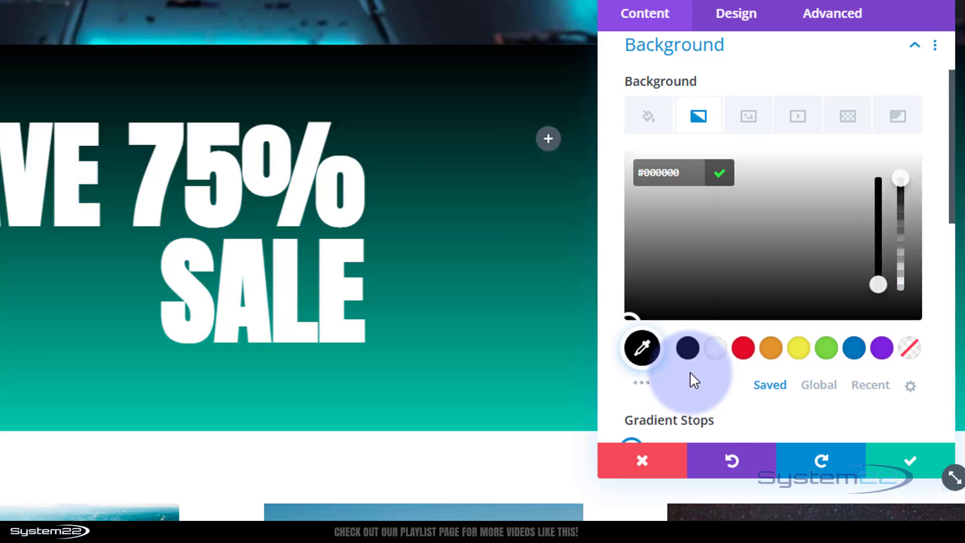
left_click_drag(784, 361, 915, 372)
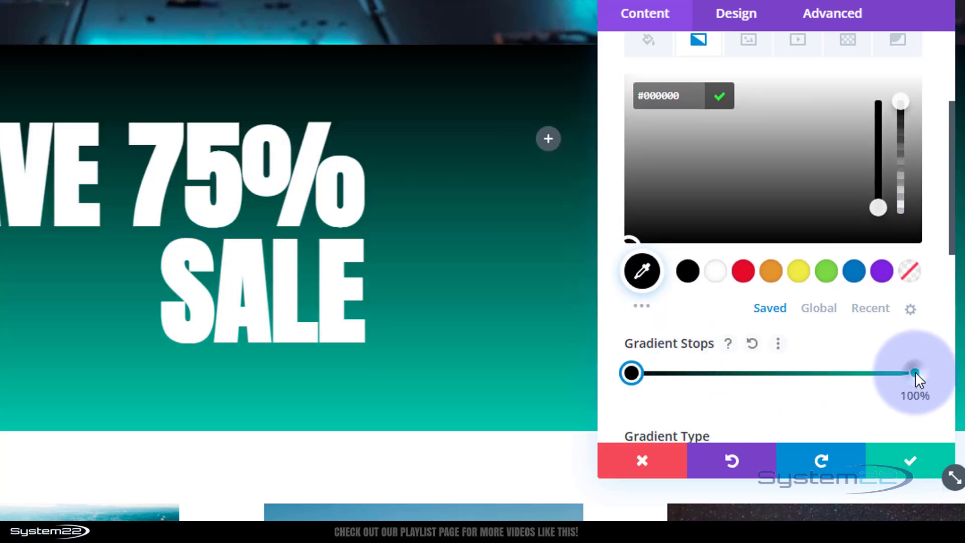
left_click(686, 274)
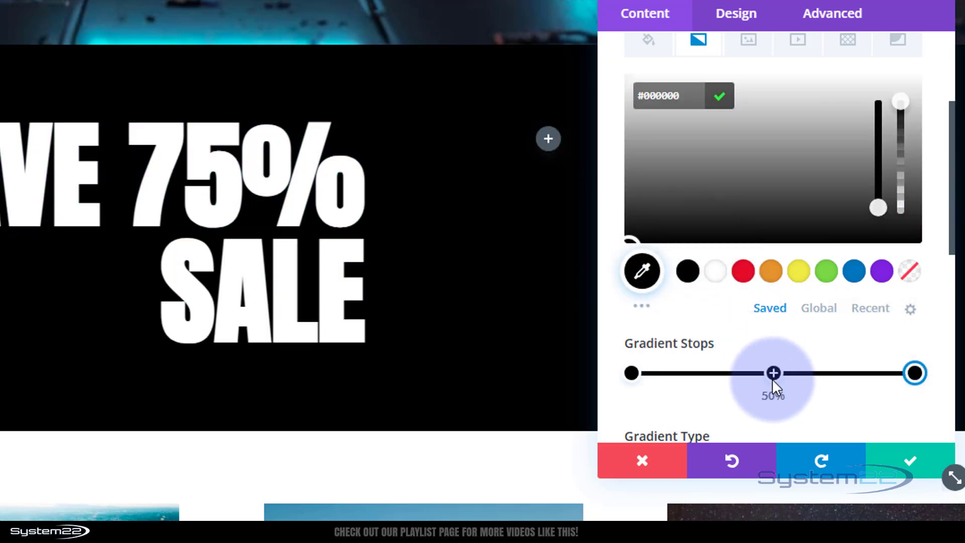
- Add a middle gradient stop at 50% and colour it blue (#0c71c3)
left_click(773, 373)
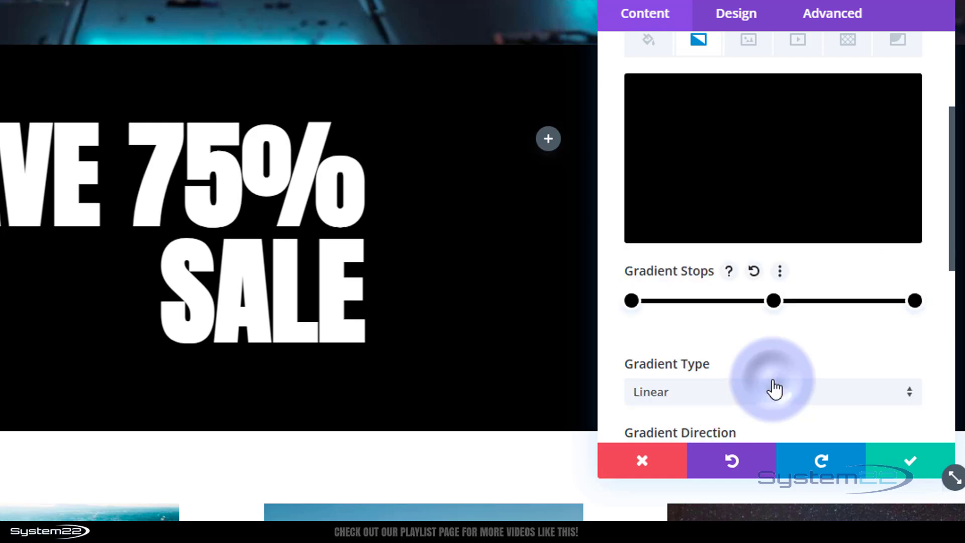
left_click(773, 301)
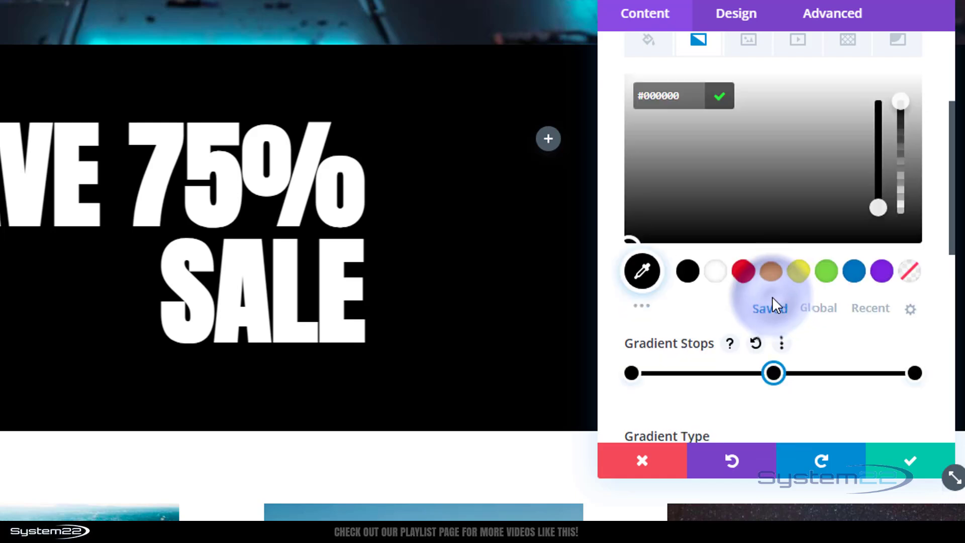
left_click(861, 274)
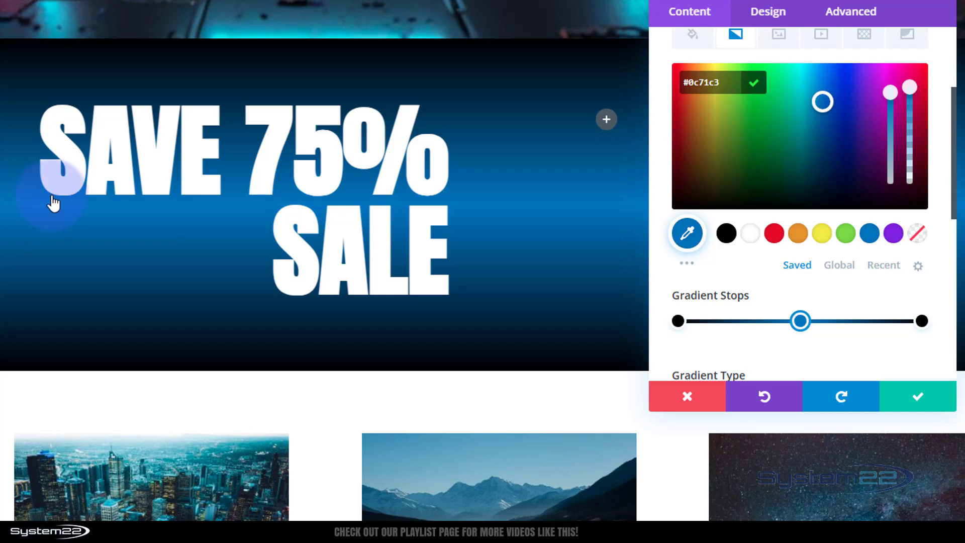
- Narrow the blue band by moving the first black stop close before it and the last to 60%, and save the section settings
left_click_drag(680, 321, 776, 314)
mouse_move(922, 322)
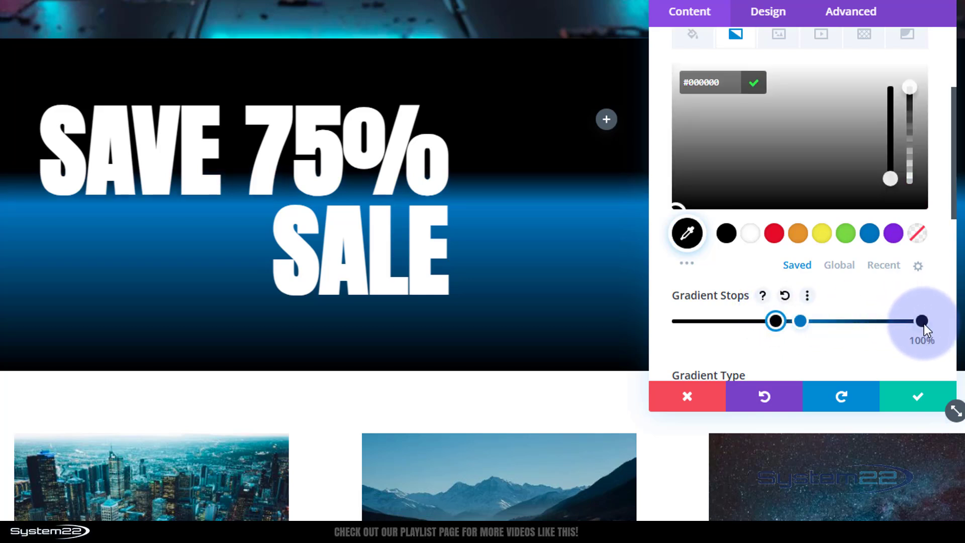
left_click_drag(922, 322, 827, 327)
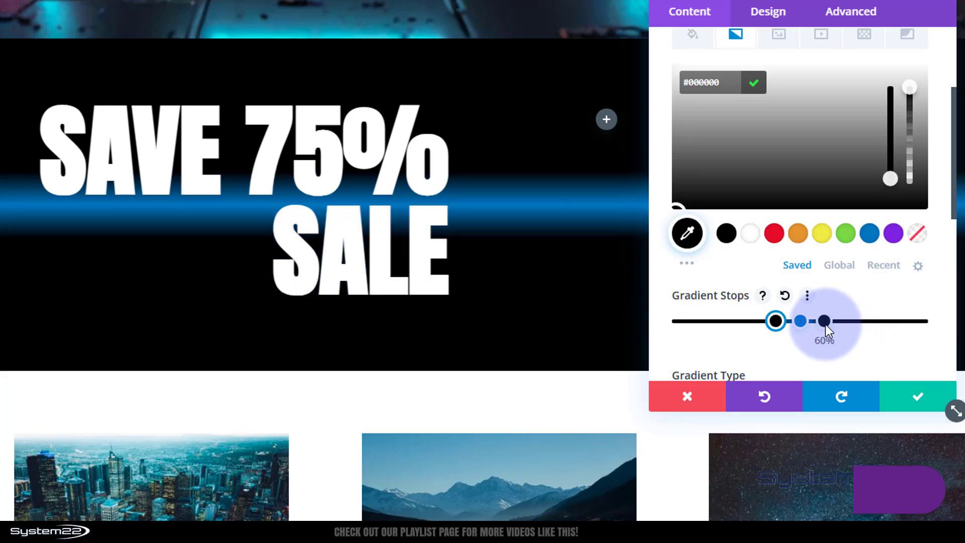
left_click(825, 321)
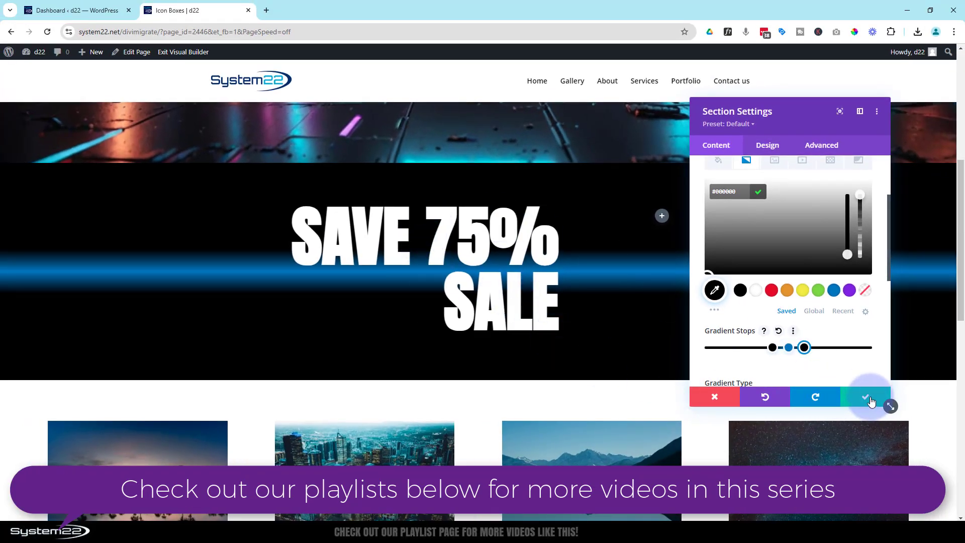
left_click(870, 400)
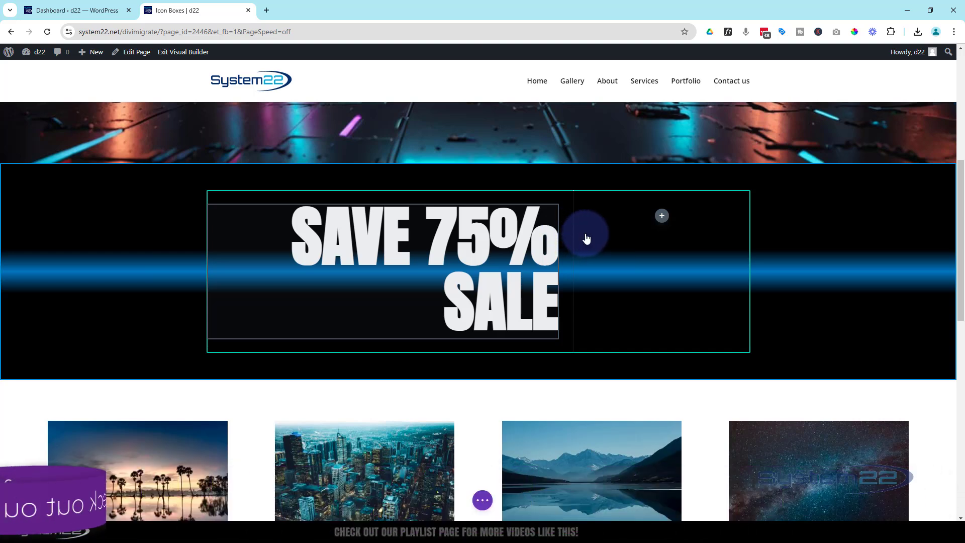
- Set the sale heading row's width and maximum width to 100% and save the row settings
left_click(588, 237)
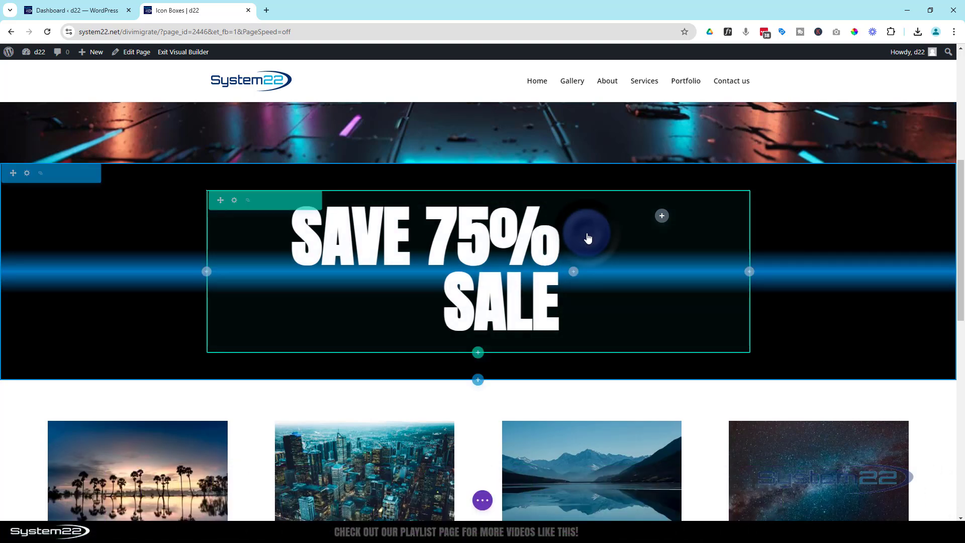
left_click(232, 203)
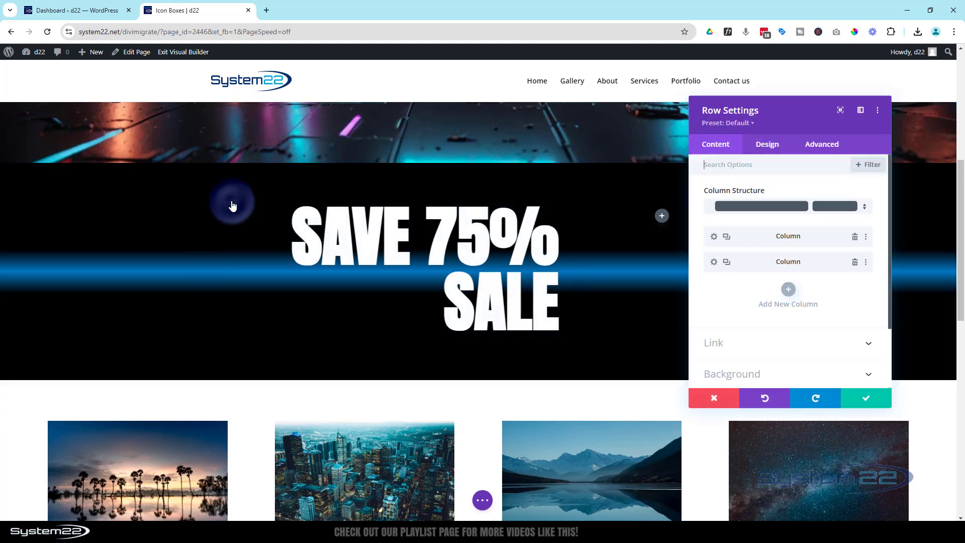
left_click(761, 146)
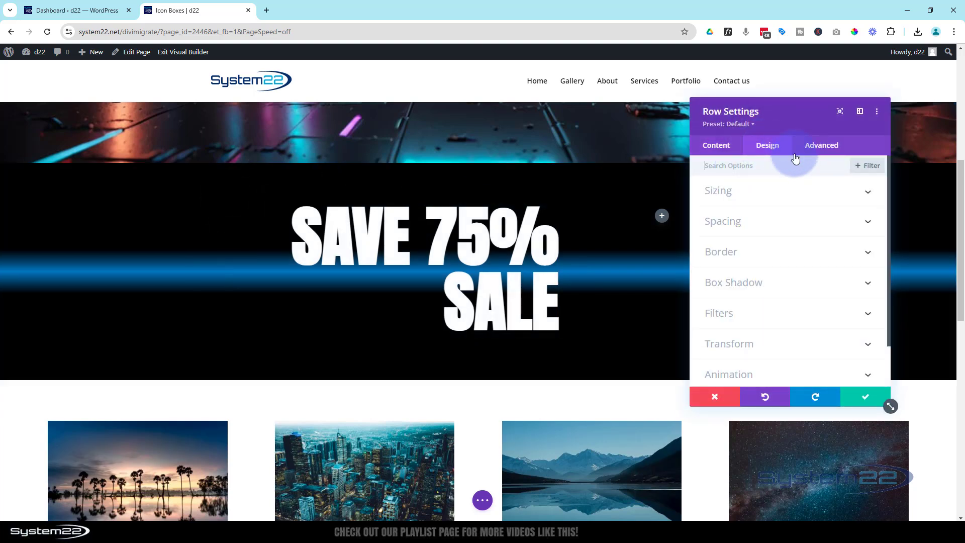
left_click(774, 199)
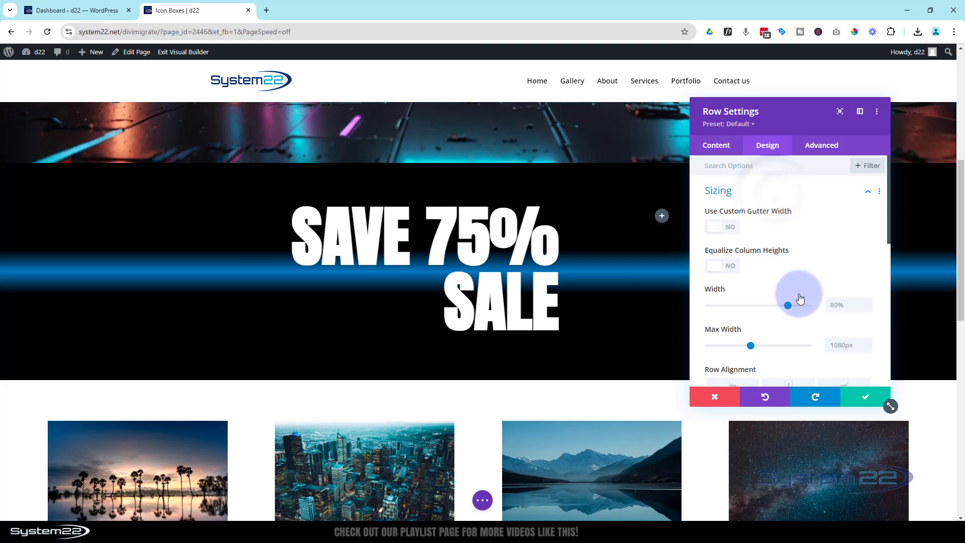
left_click_drag(787, 306, 834, 333)
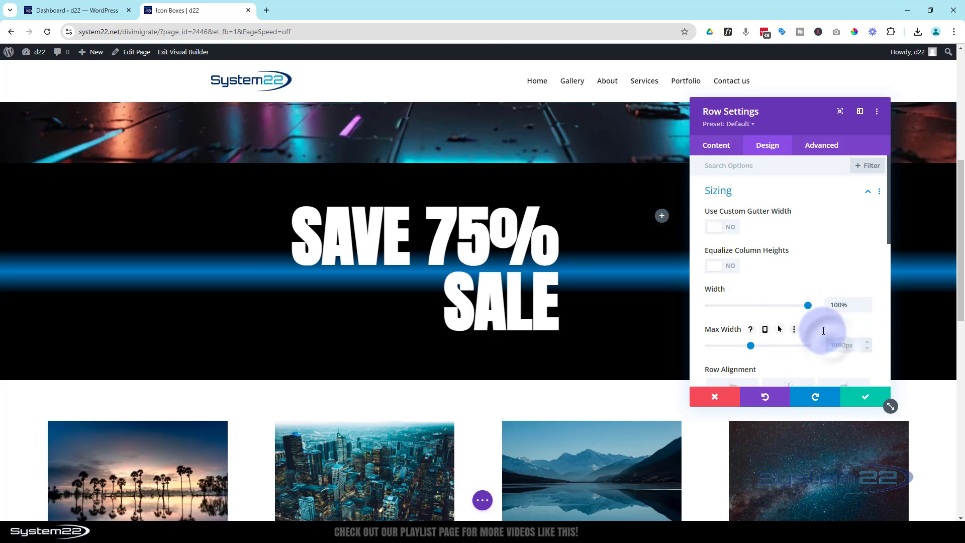
type("100%")
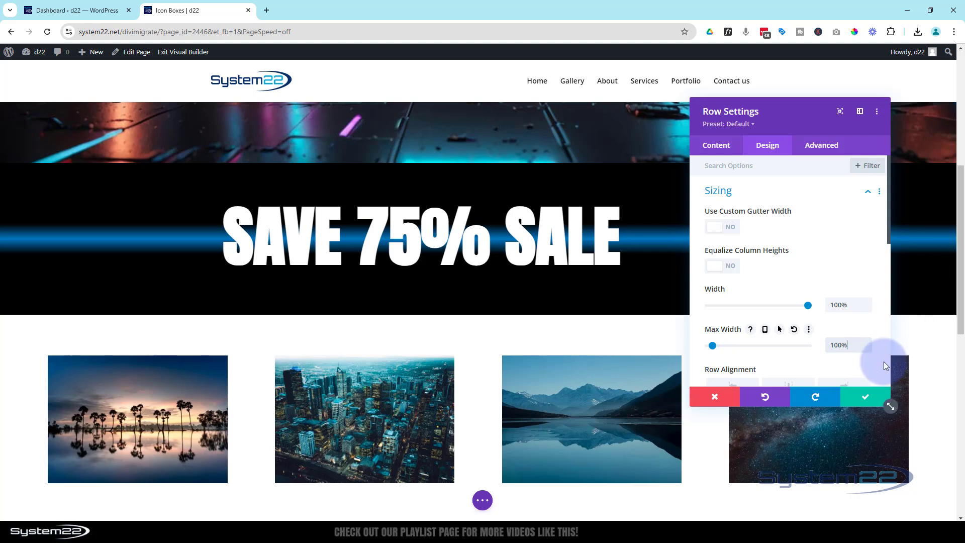
left_click(868, 402)
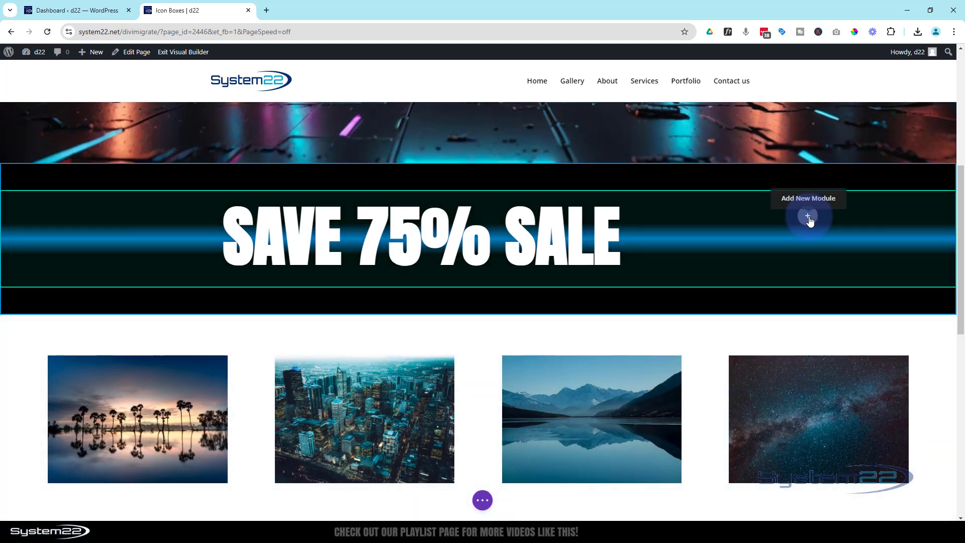
- Add a Text module to the empty column beside the SAVE 75% SALE heading
left_click(808, 217)
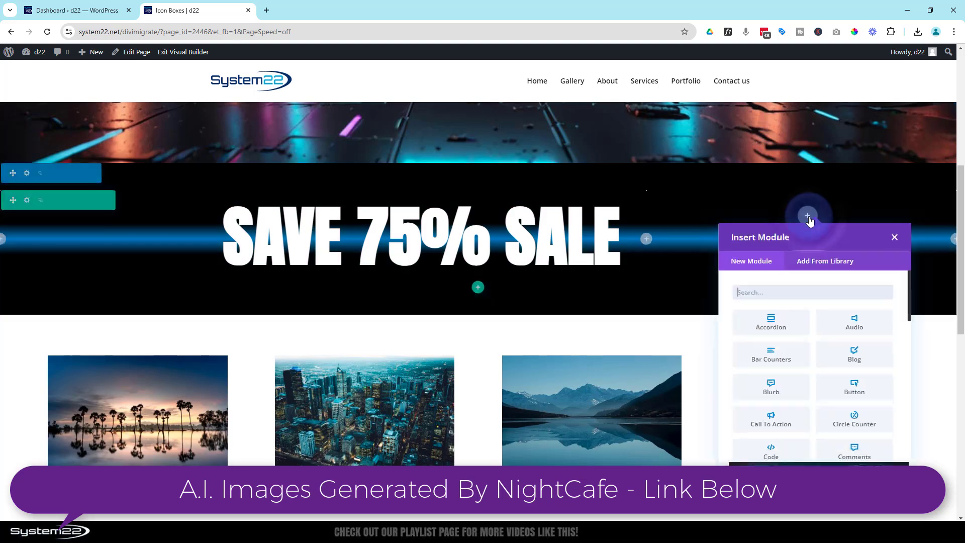
left_click(856, 402)
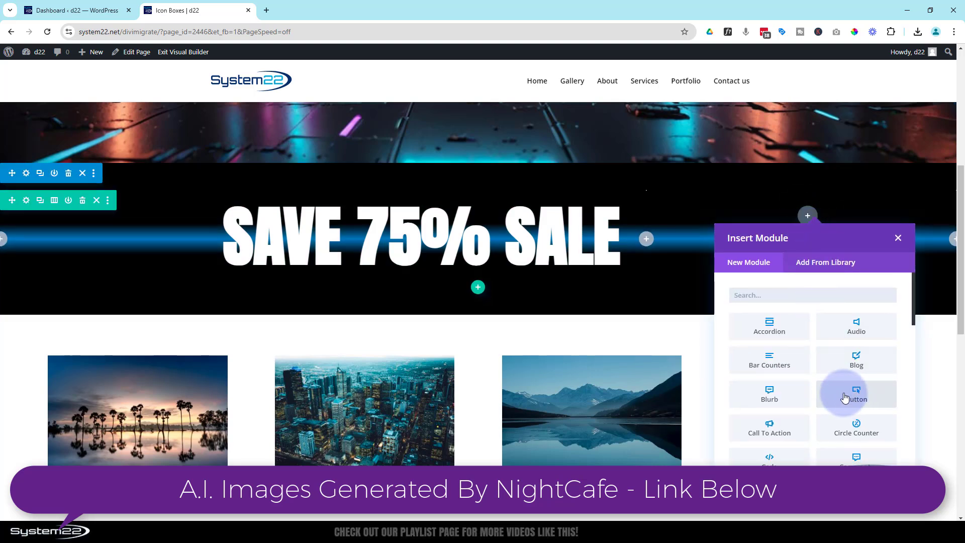
scroll(844, 397, "down", 8)
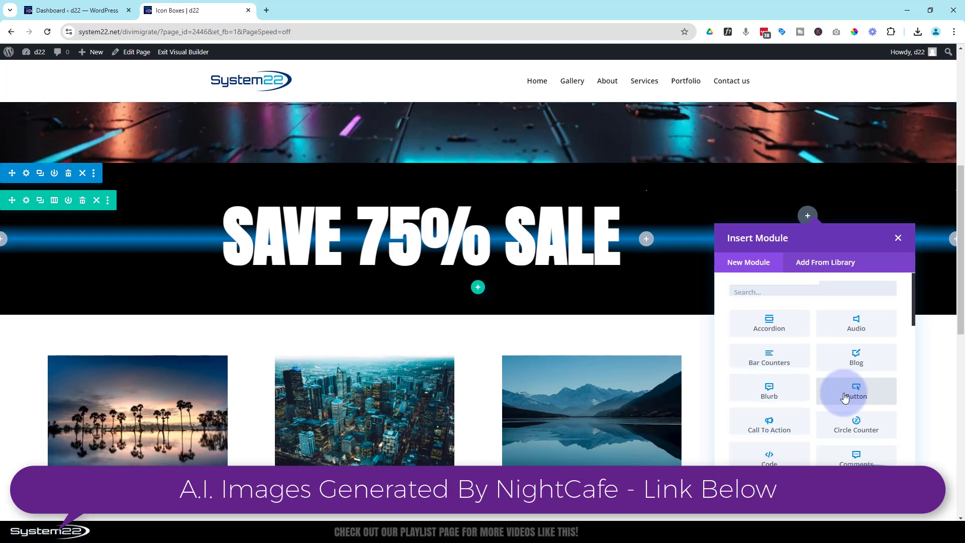
scroll(844, 397, "down", 3)
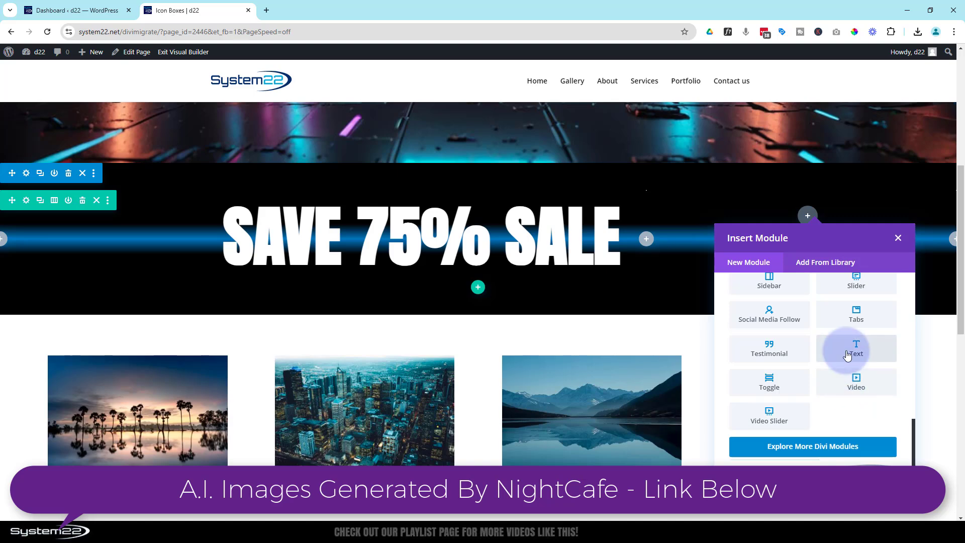
left_click(844, 359)
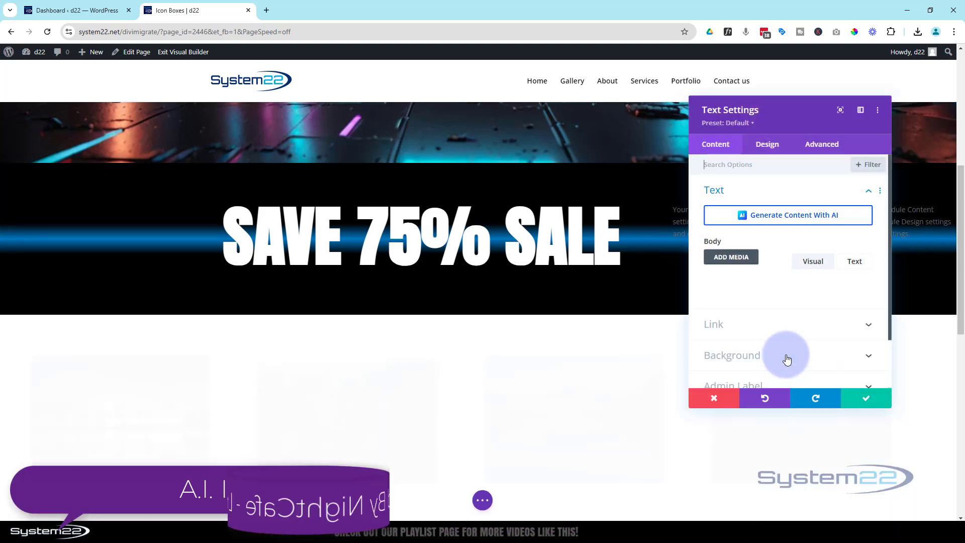
left_click_drag(801, 128, 508, 128)
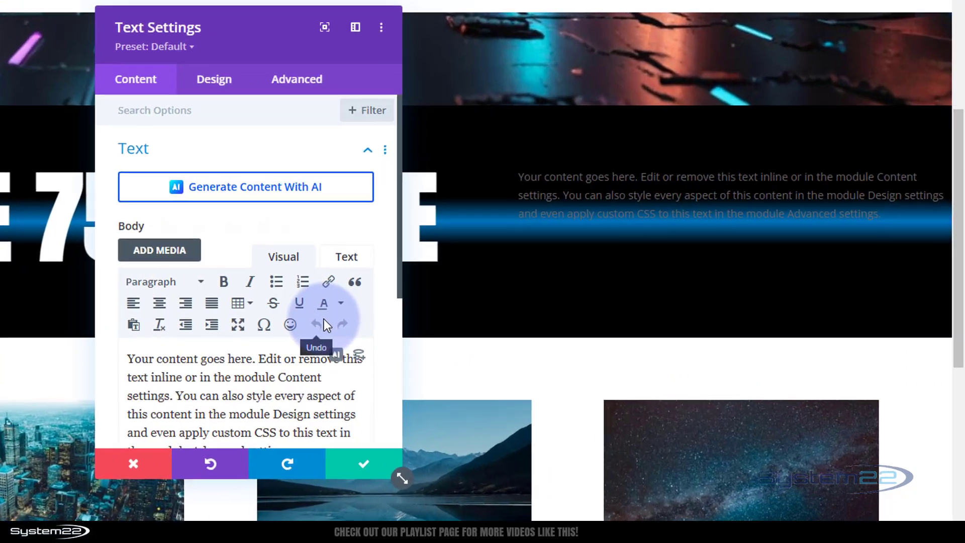
- Replace the module's placeholder body text with "Save More" and "Today!" on two lines
scroll(547, 301, "down", 2)
left_click_drag(297, 319, 95, 198)
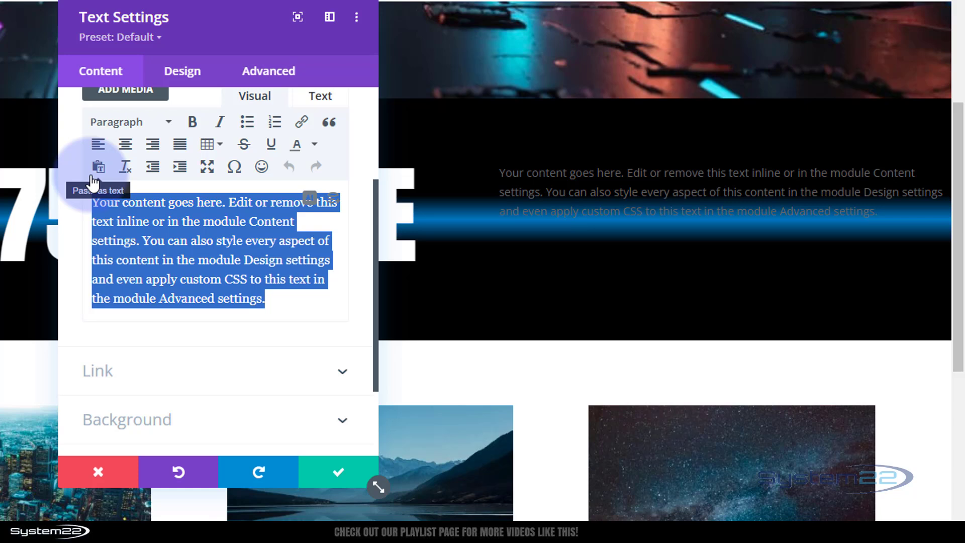
key("BackSpace")
type("Sav")
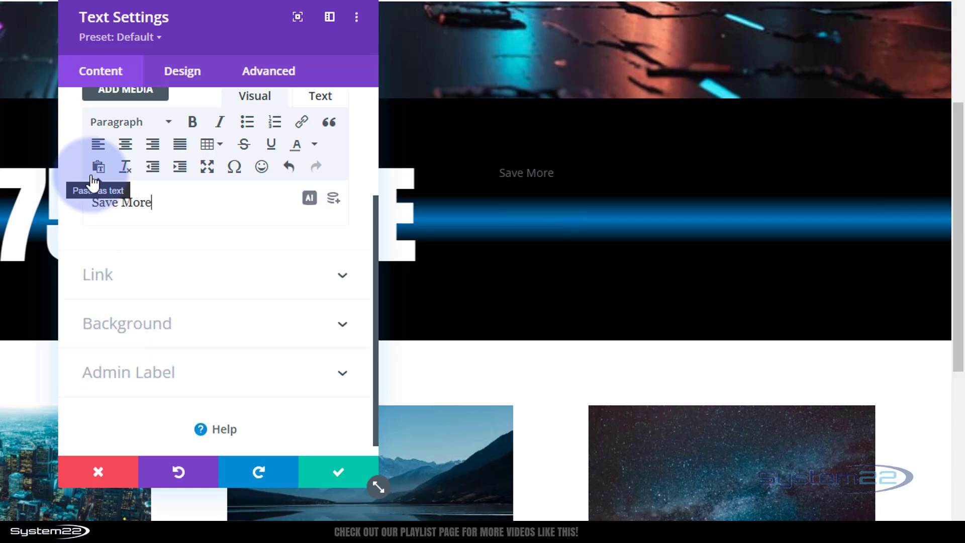
type("e More")
key("Return")
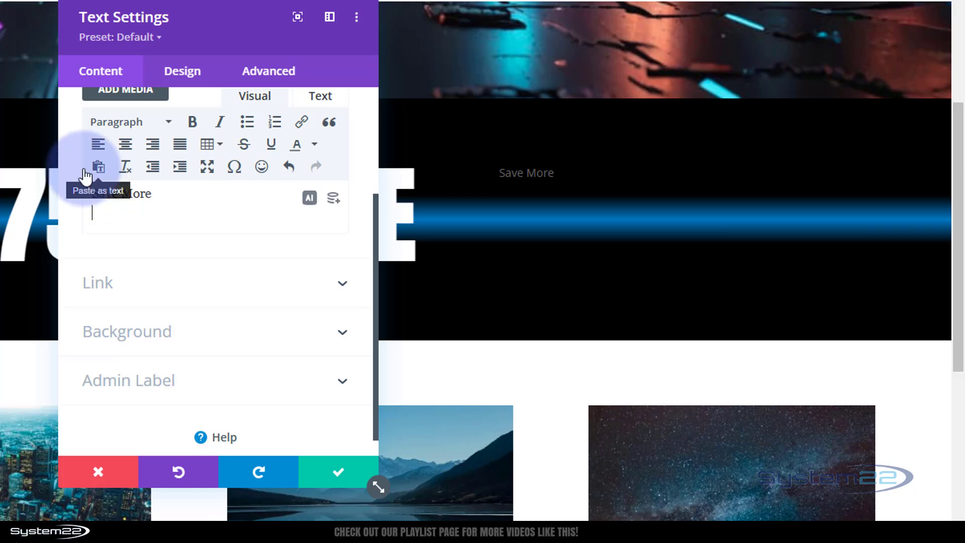
scroll(62, 132, "up", 1)
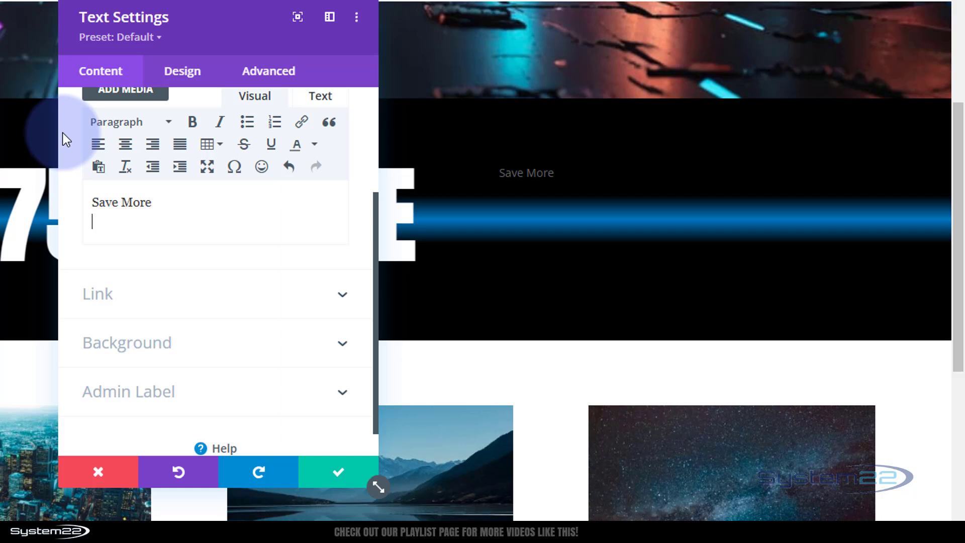
type("Today!")
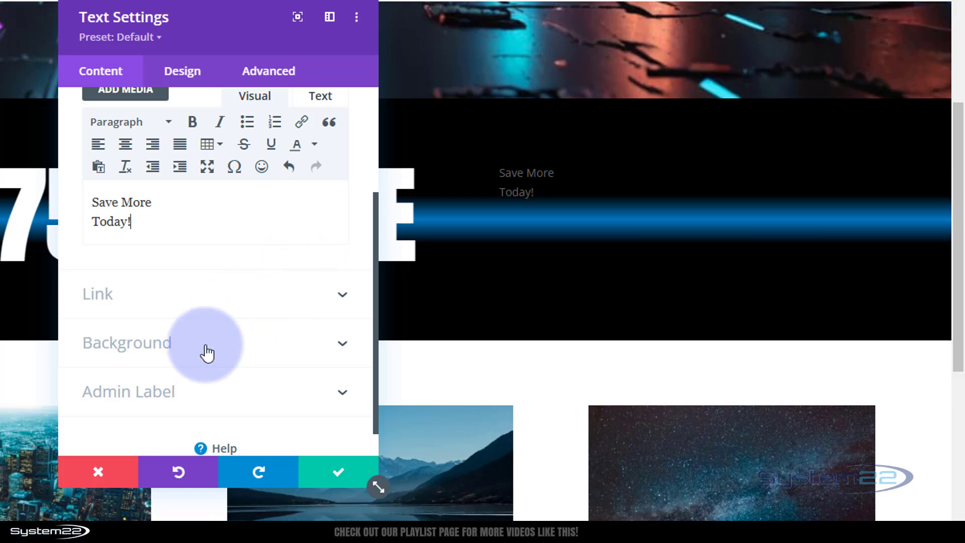
- Give the text module a solid red background colour
left_click(149, 354)
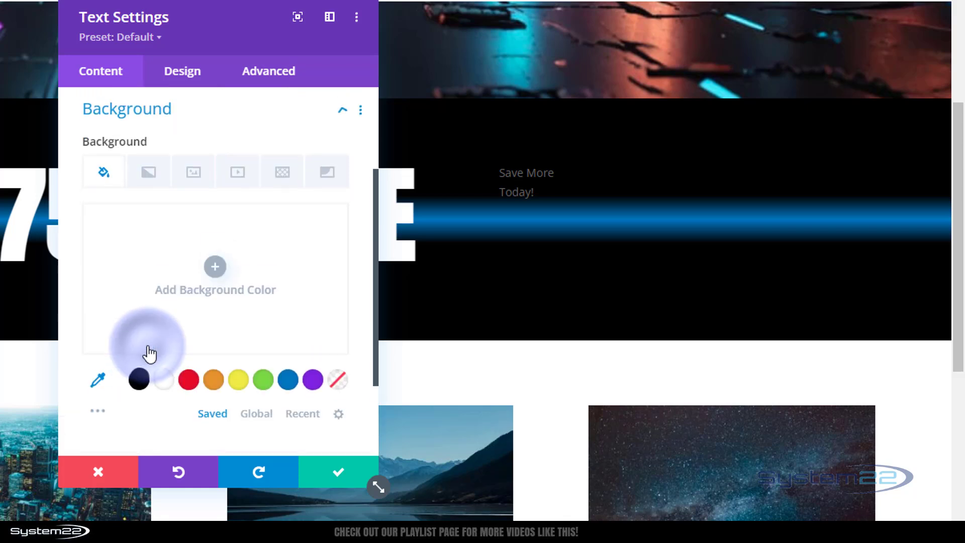
left_click(188, 383)
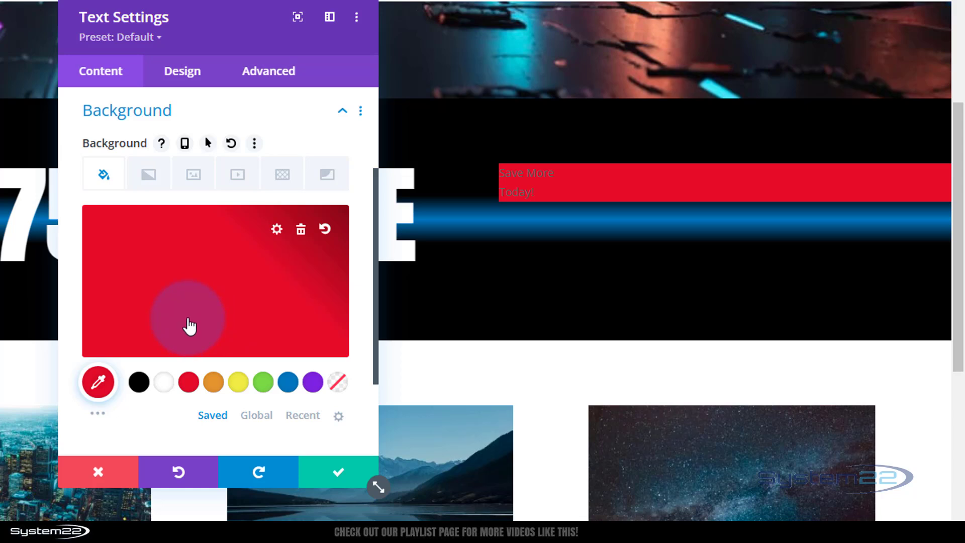
scroll(189, 325, "up", 3)
- Set the text module's link URL to "#" and keep its link target in the same window
left_click(159, 149)
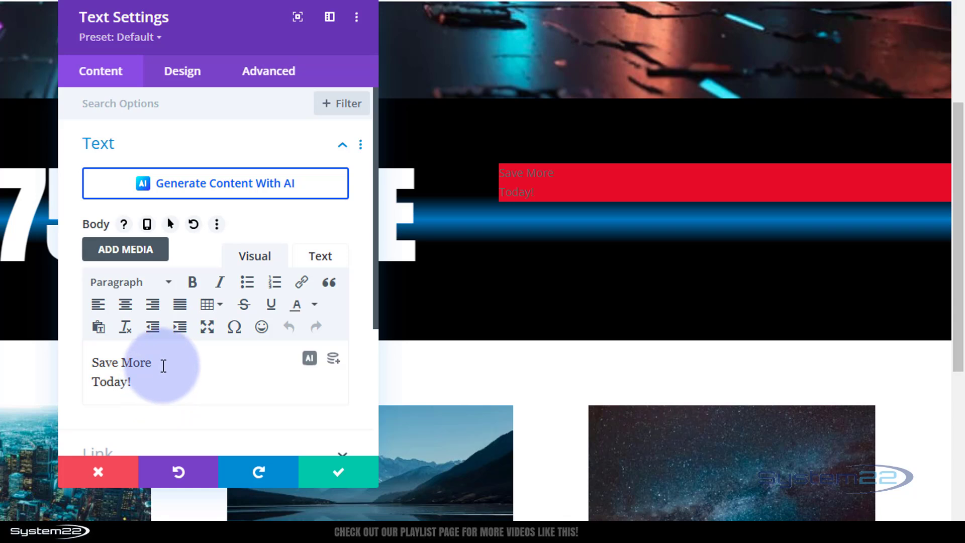
scroll(167, 362, "down", 3)
left_click(152, 296)
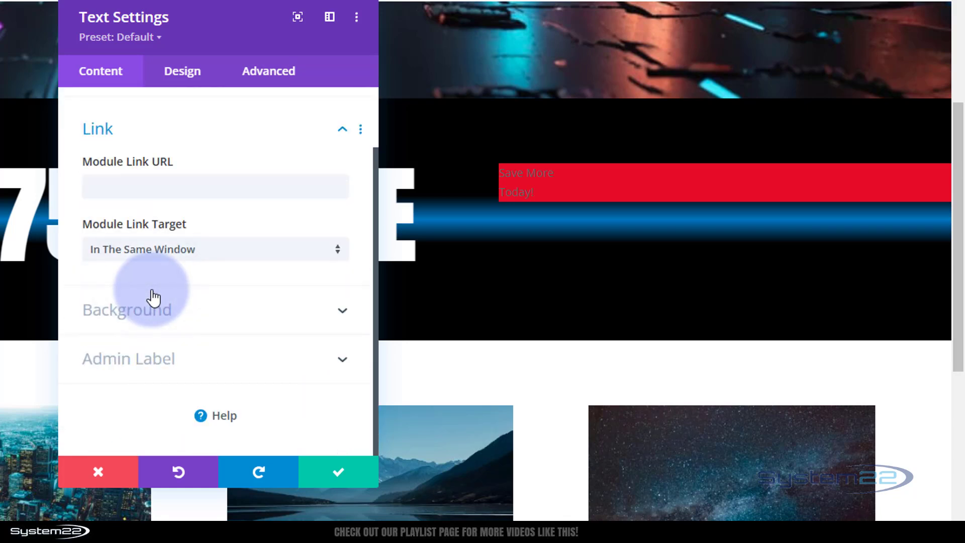
left_click(101, 187)
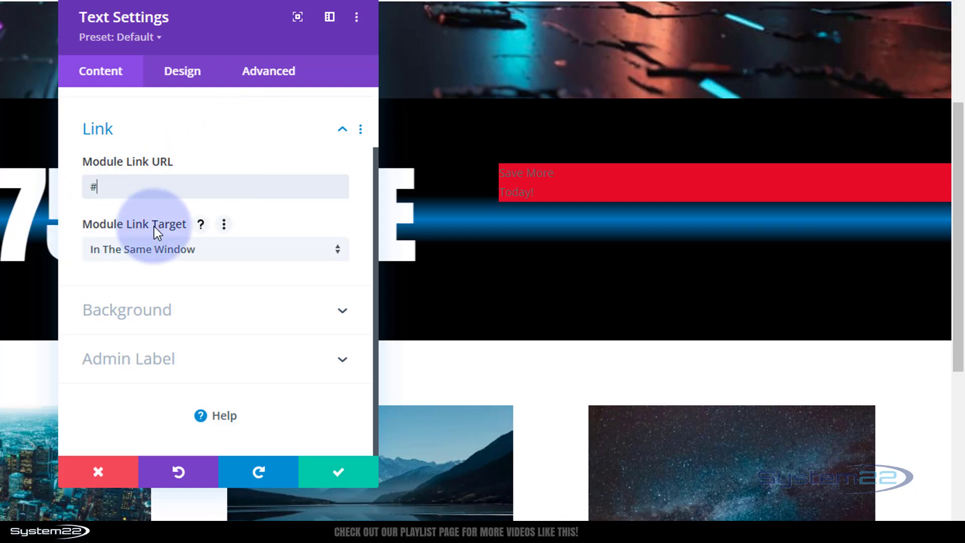
left_click(144, 251)
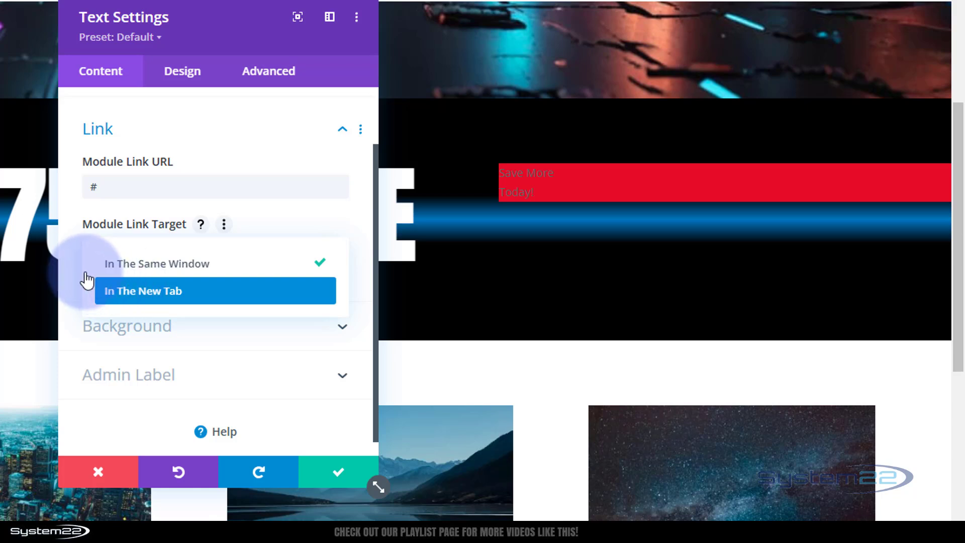
left_click(66, 264)
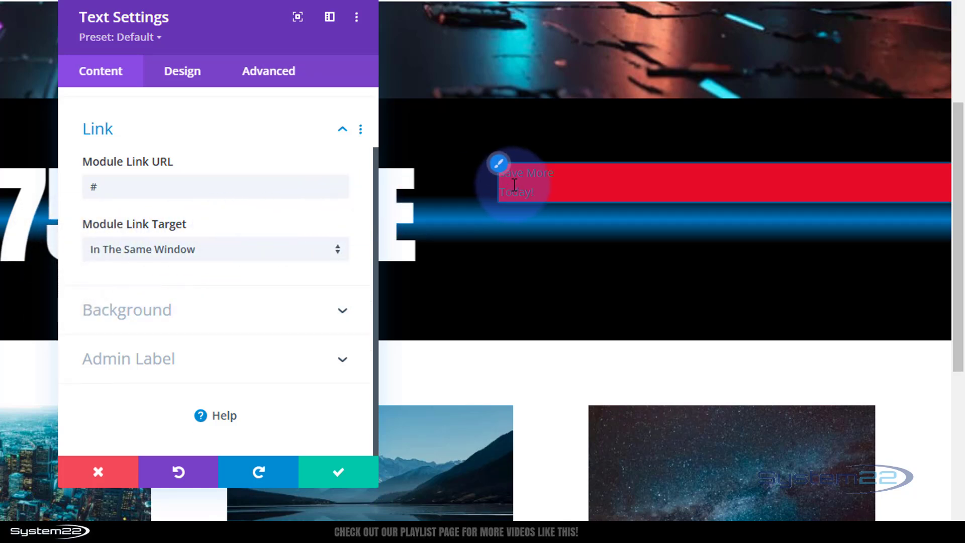
- Centre the text of the Save More Today! module in its design settings
left_click(499, 171)
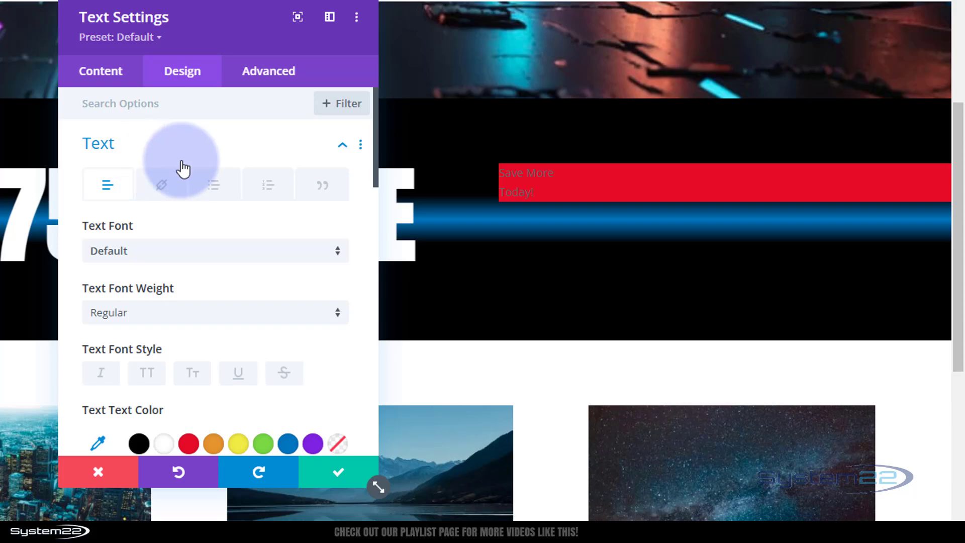
scroll(200, 170, "down", 3)
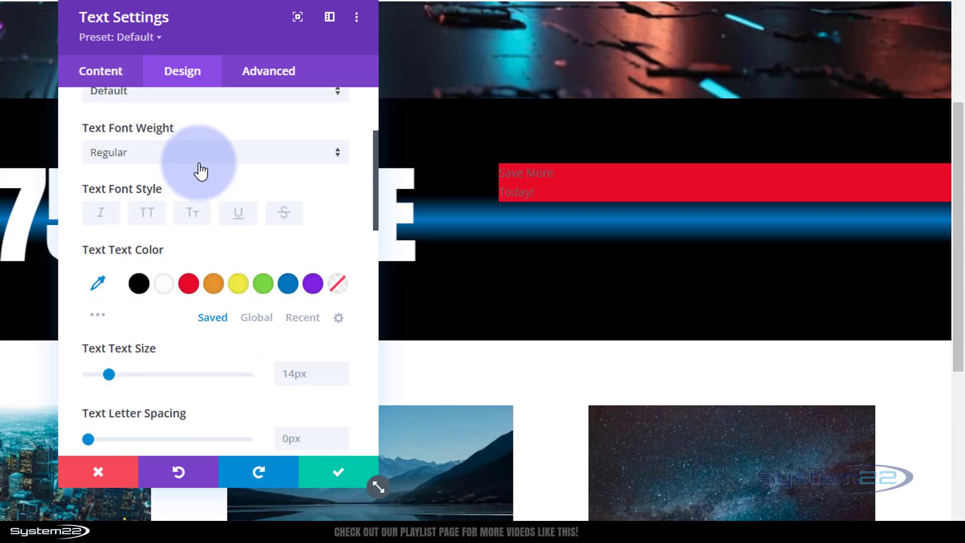
scroll(200, 169, "down", 9)
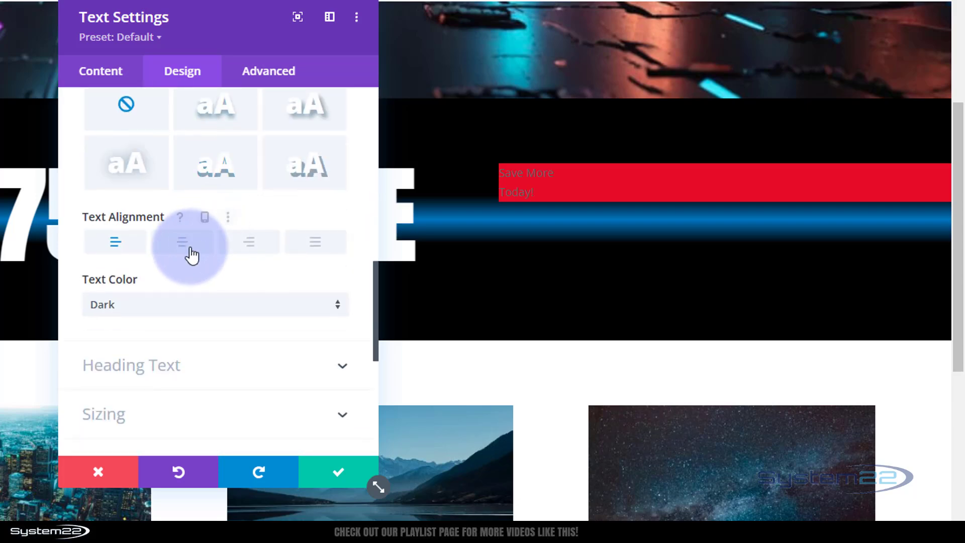
left_click(182, 242)
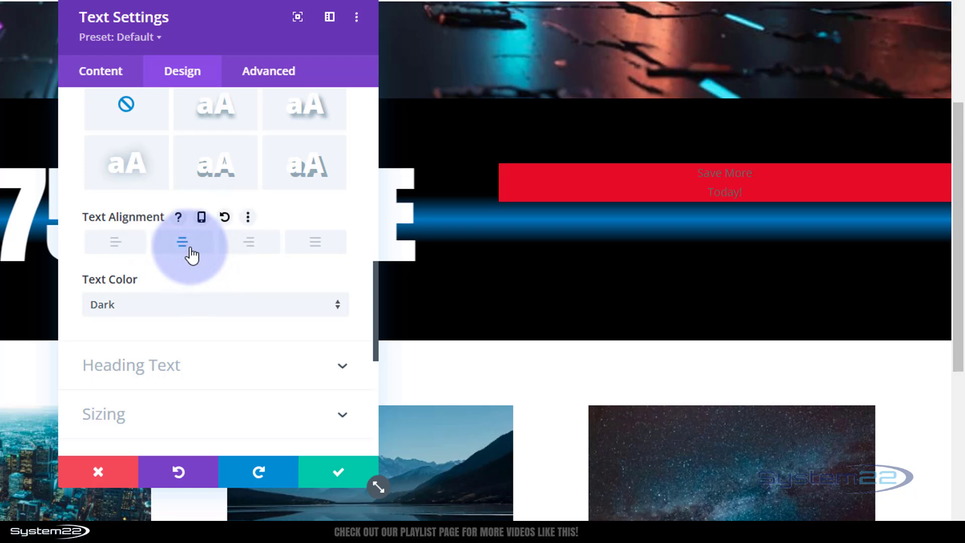
- Colour the module's text white (#ffffff) and style it in uppercase
scroll(190, 255, "up", 8)
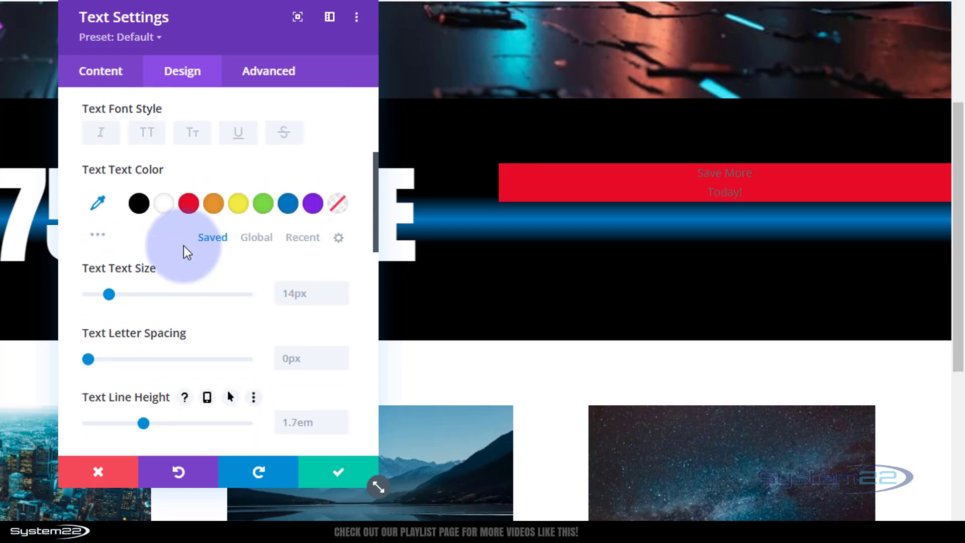
left_click(161, 208)
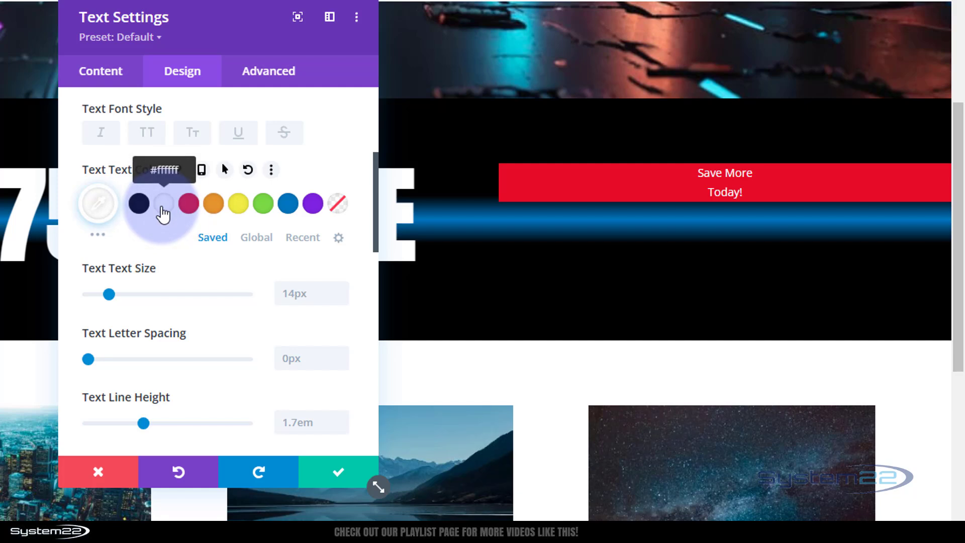
left_click(146, 134)
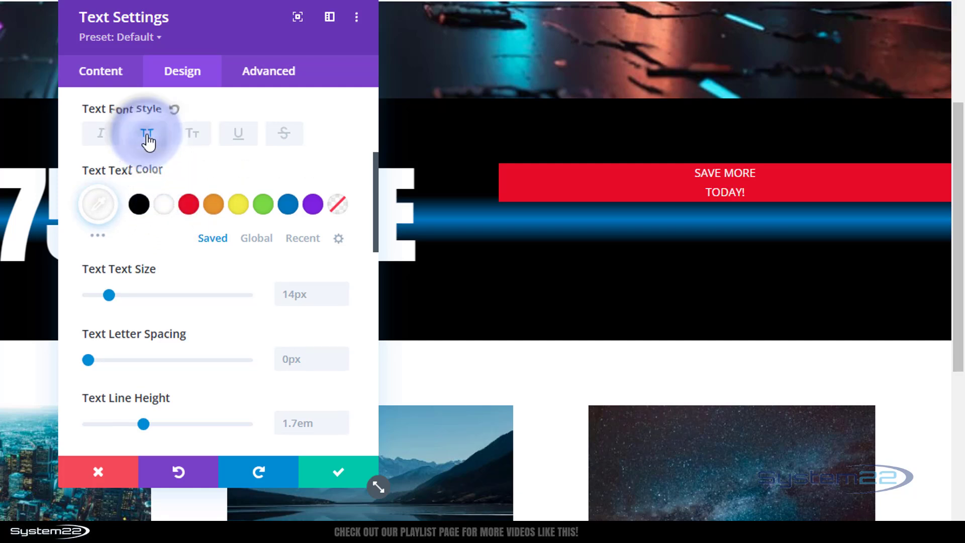
- Set the module's text font weight to Semi Bold and keep the default font
scroll(152, 167, "up", 3)
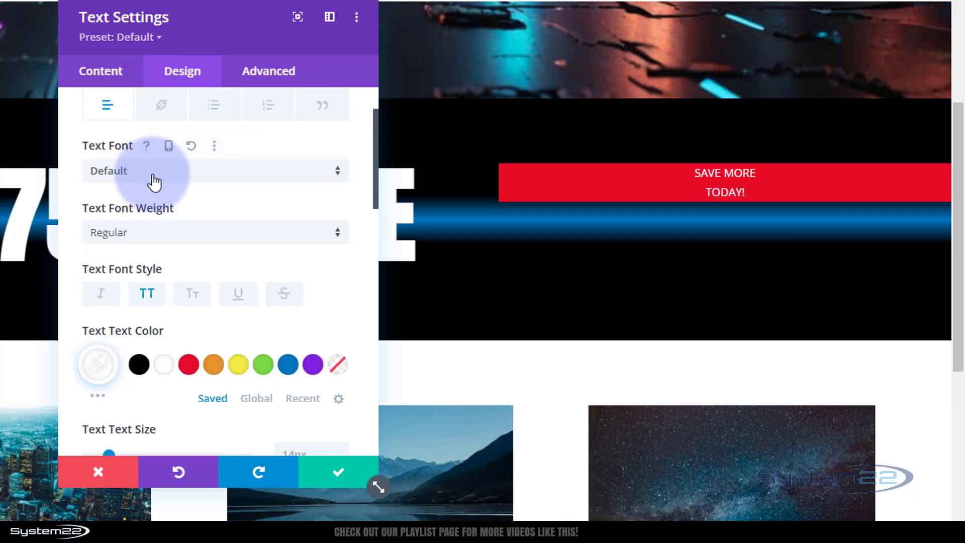
left_click(159, 232)
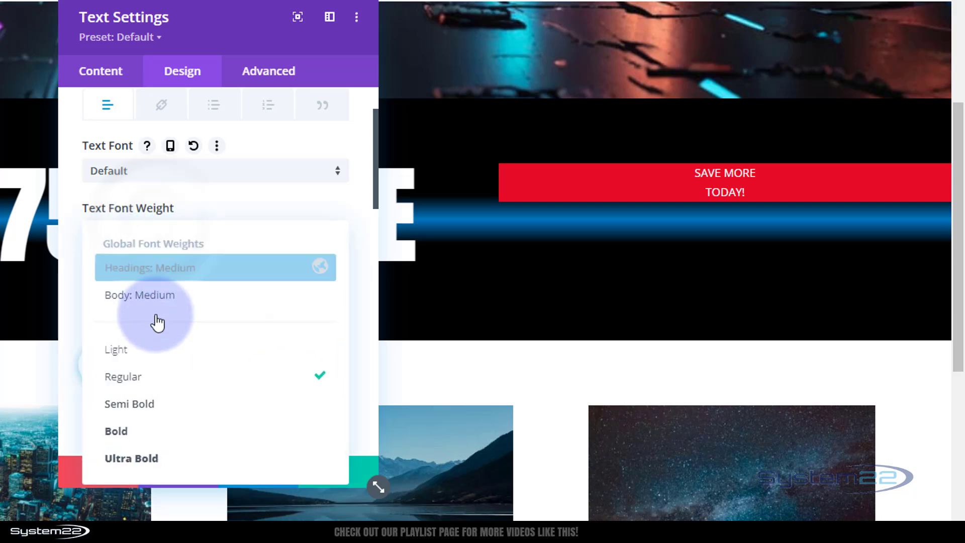
left_click(151, 407)
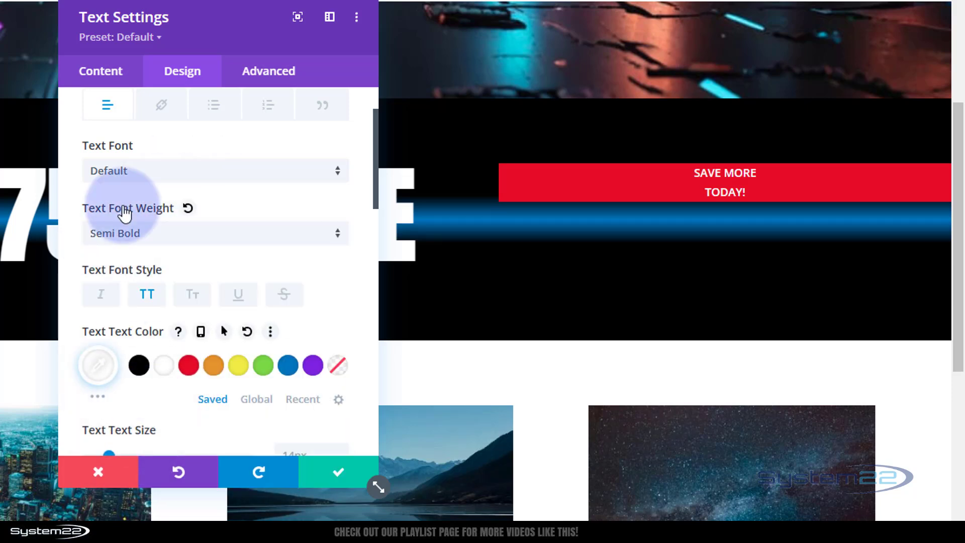
left_click(189, 173)
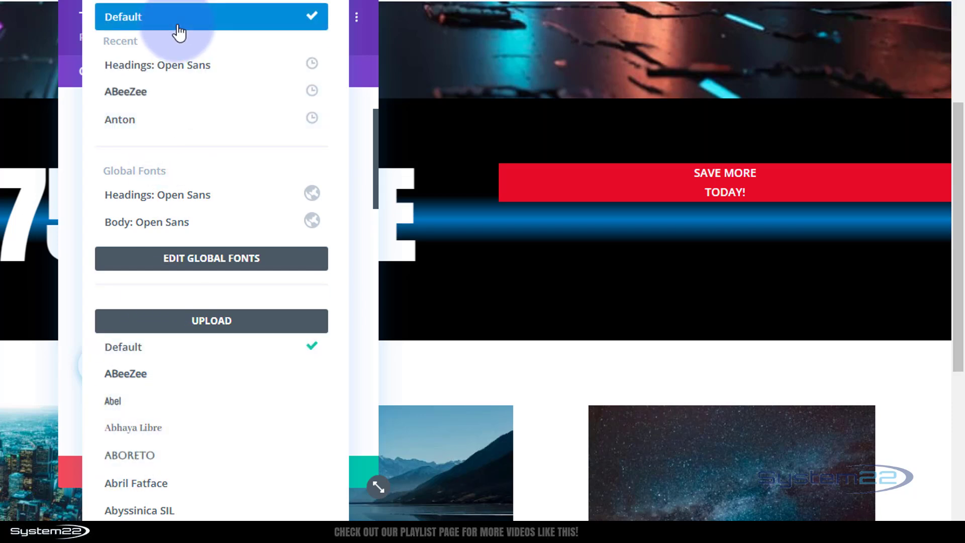
left_click(68, 108)
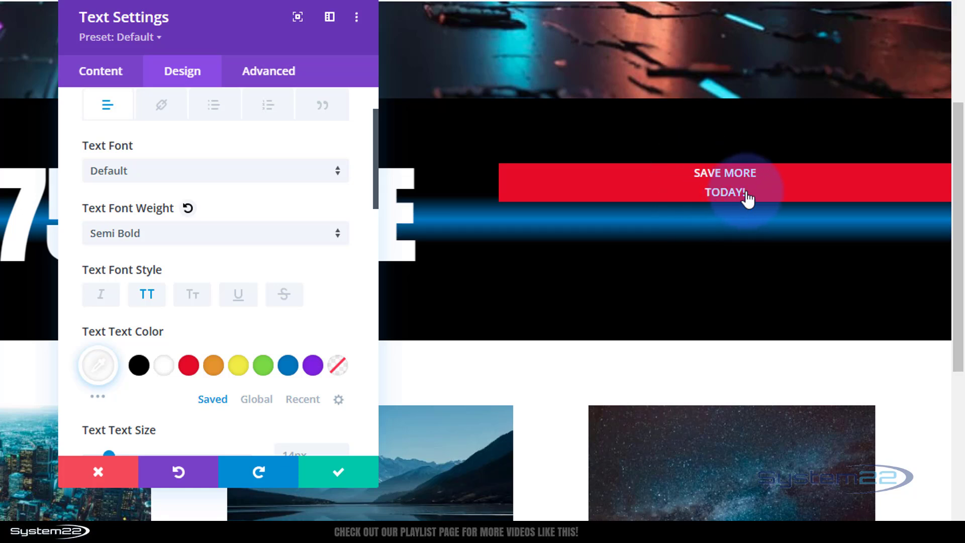
- Set the Save More Today! text module's width to 150px in its sizing settings
scroll(209, 183, "up", 2)
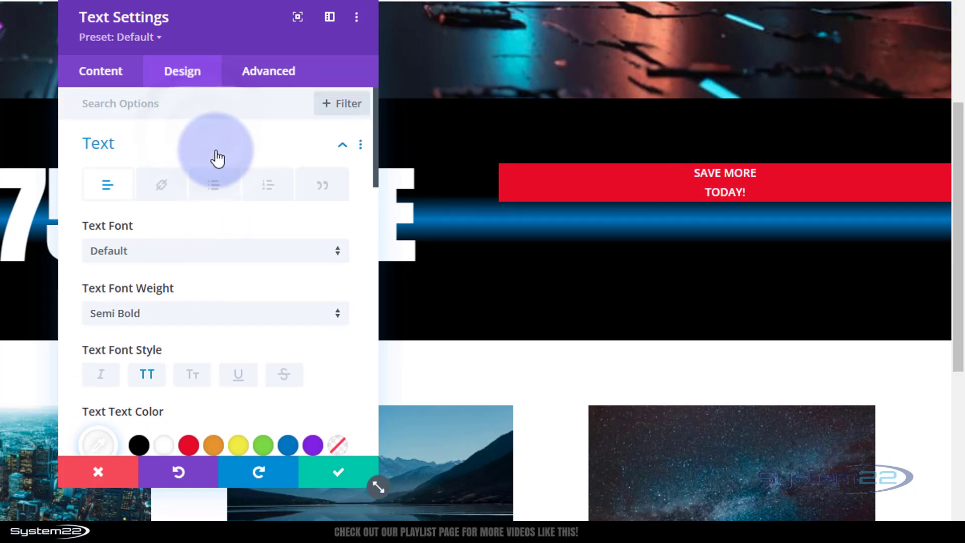
left_click(216, 156)
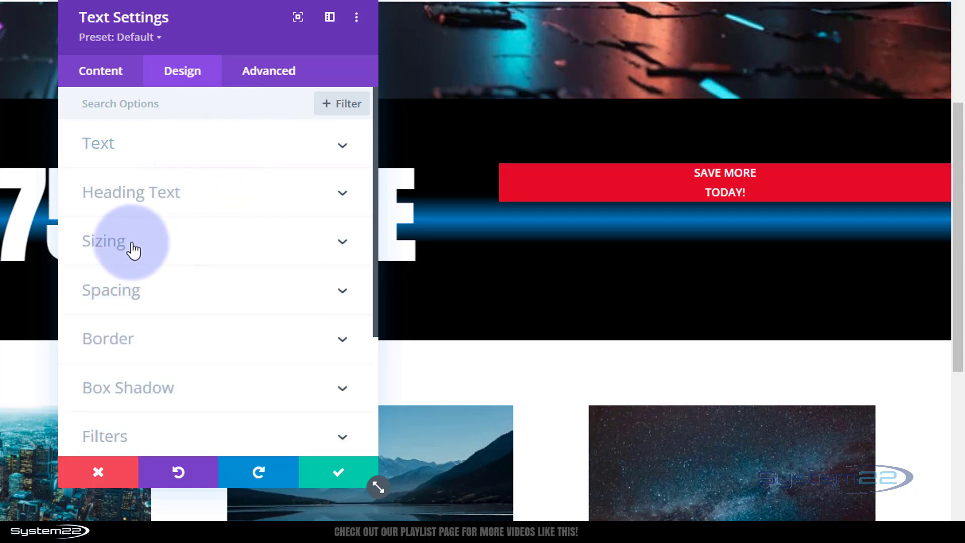
left_click(187, 250)
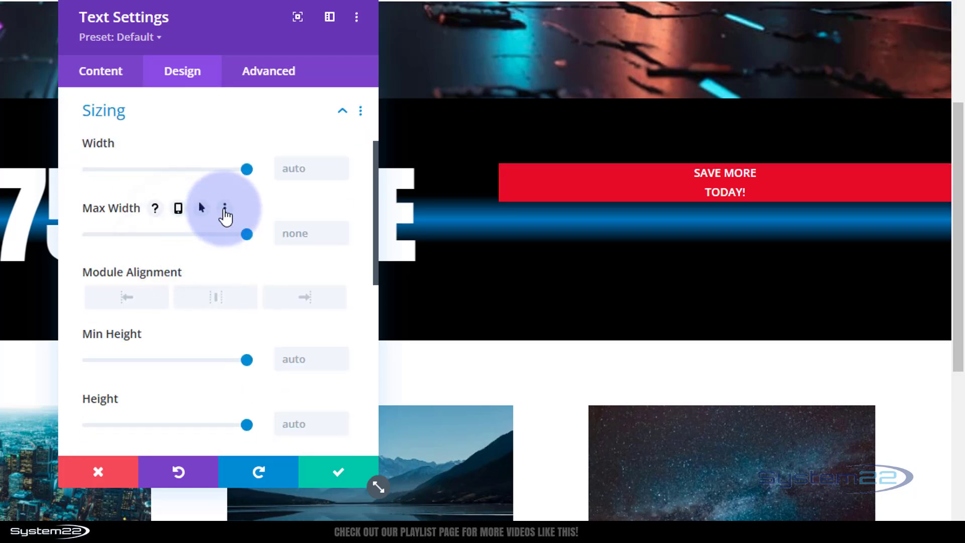
left_click(288, 173)
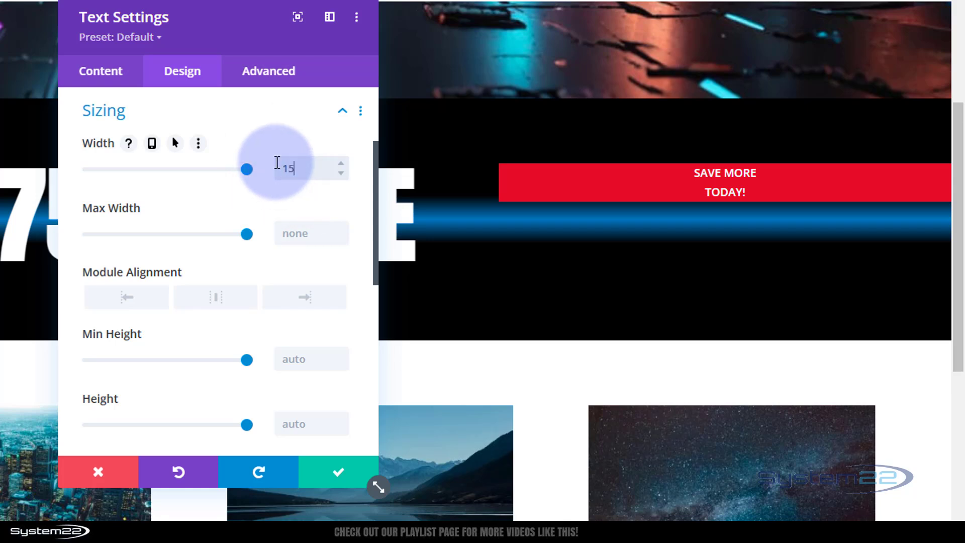
type("150%px")
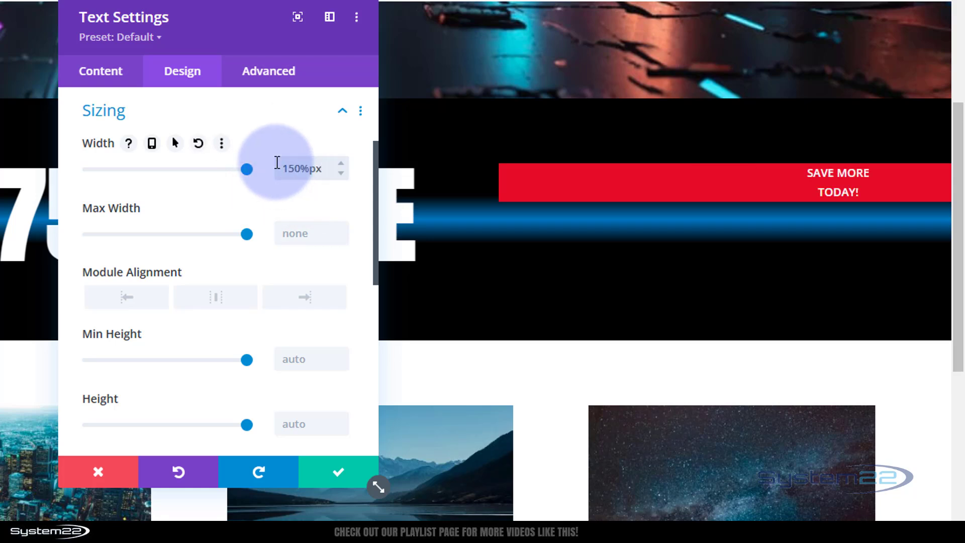
key("Left")
key("Left")
key("BackSpace")
key("End")
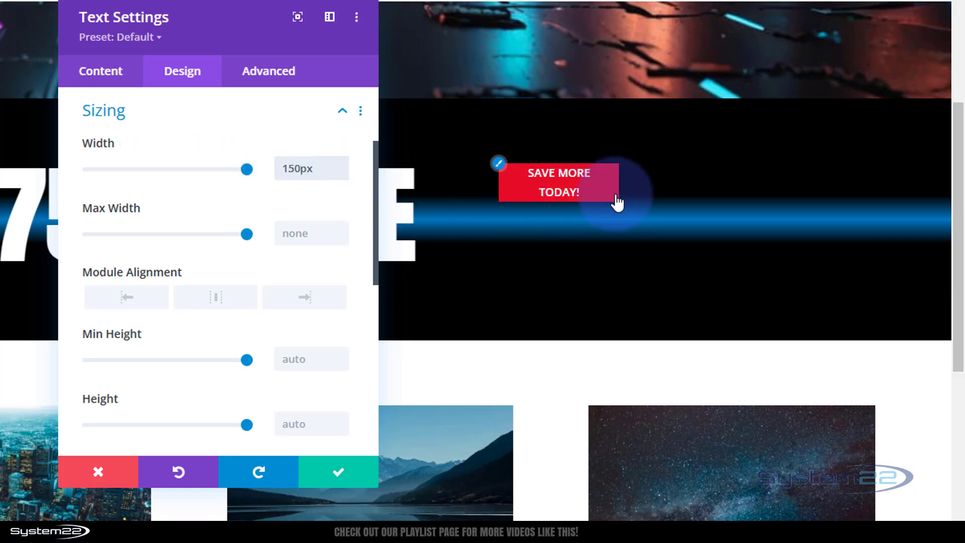
- Set the text module's height to 150px, matching its width
left_click_drag(321, 168, 261, 168)
key("ctrl+c")
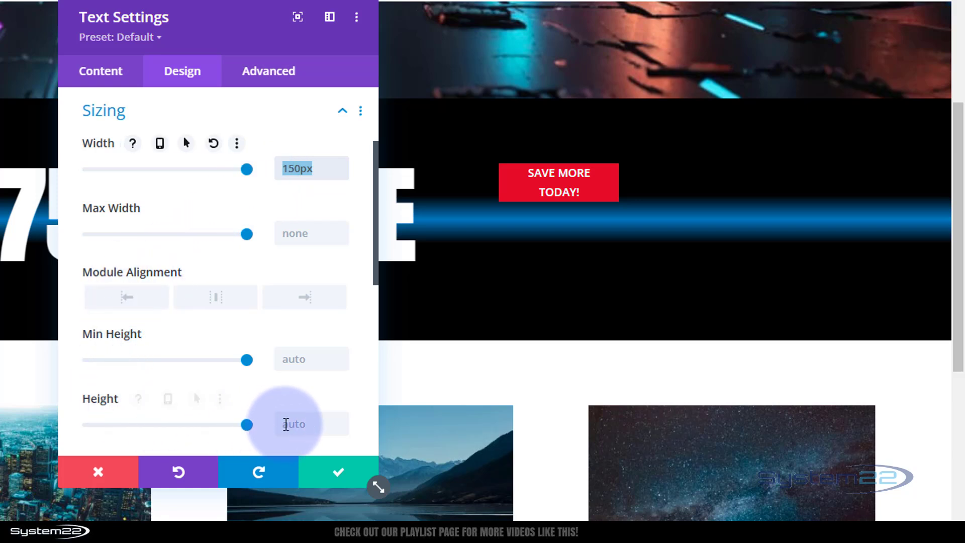
left_click(284, 422)
key("ctrl+v")
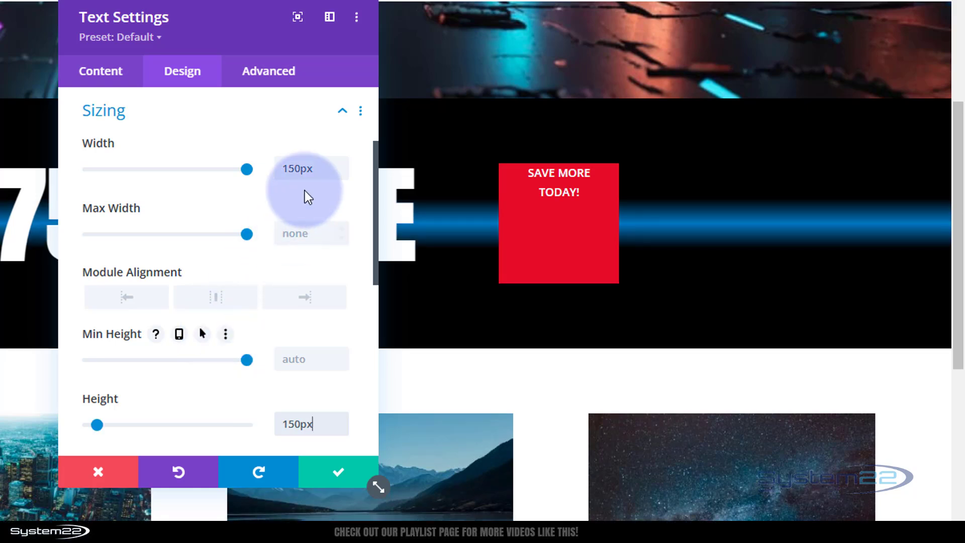
- Set both the width and the height of the text module to 130px
left_click(289, 171)
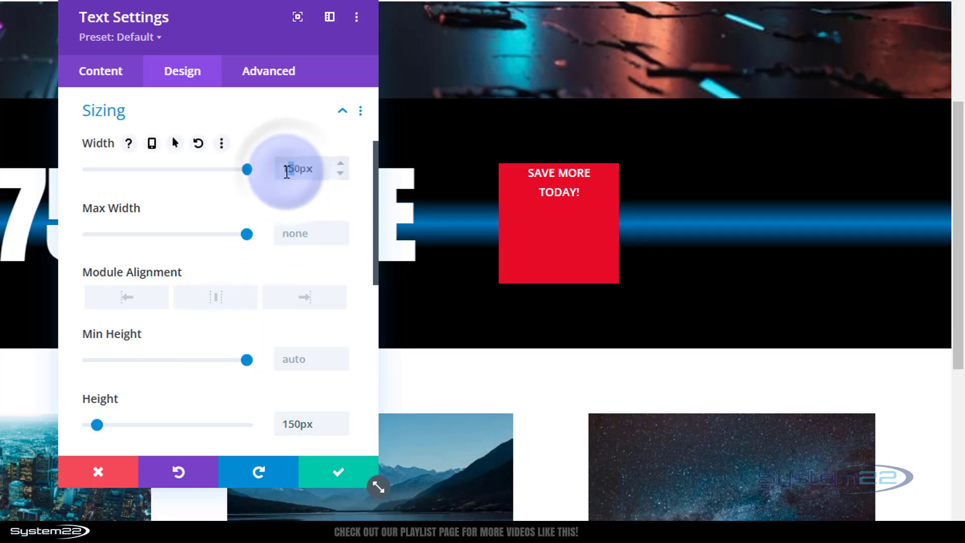
key("Delete")
type("3")
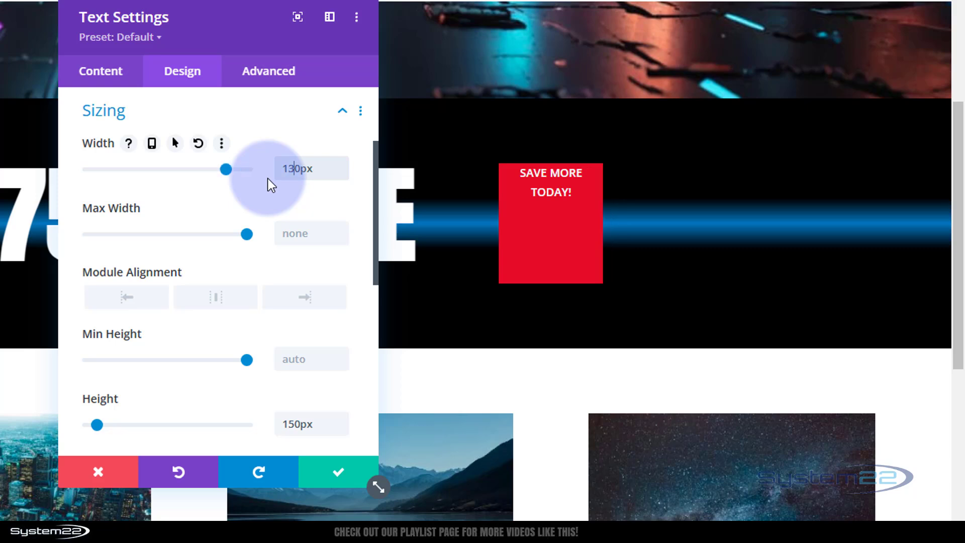
left_click(293, 423)
key("Delete")
type("3")
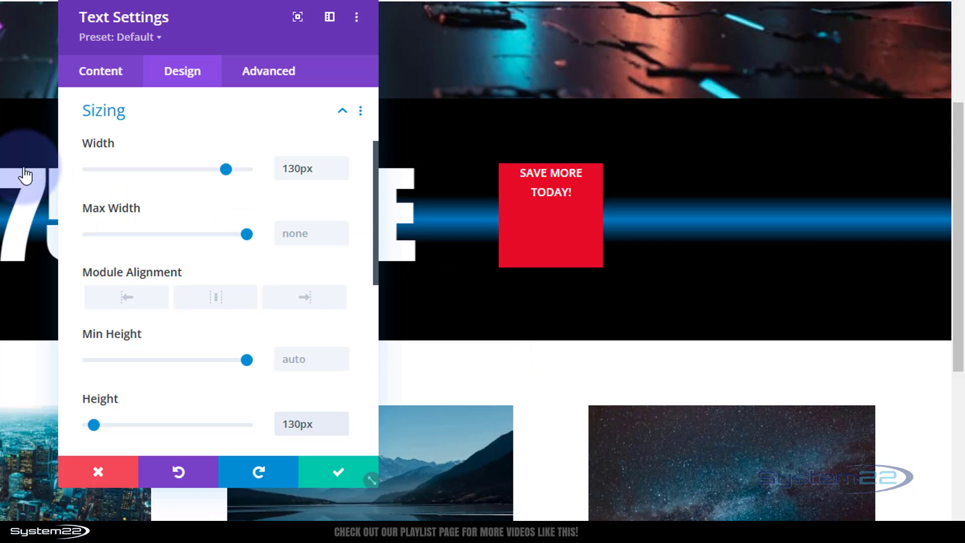
- Round all four corners of the square text module to 50% so it becomes a circle
left_click(163, 125)
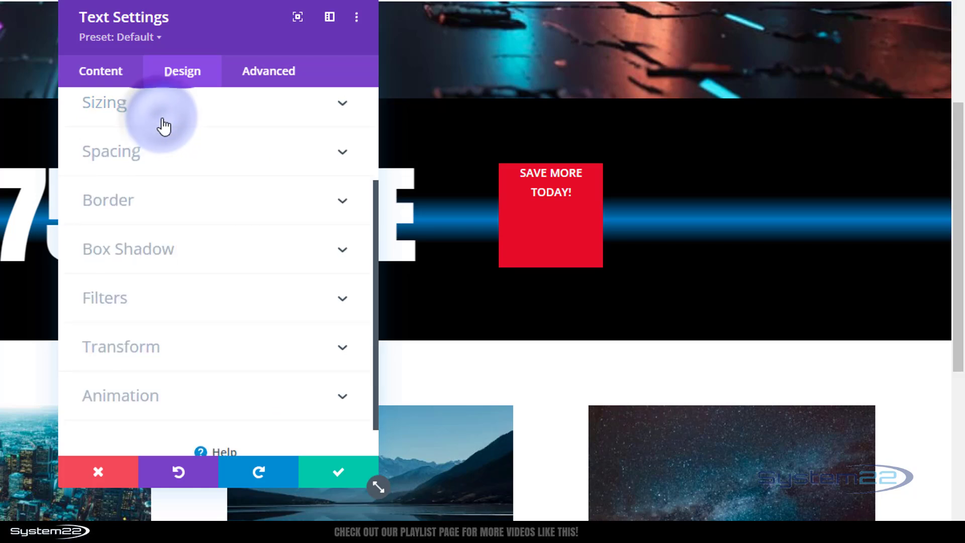
left_click(169, 203)
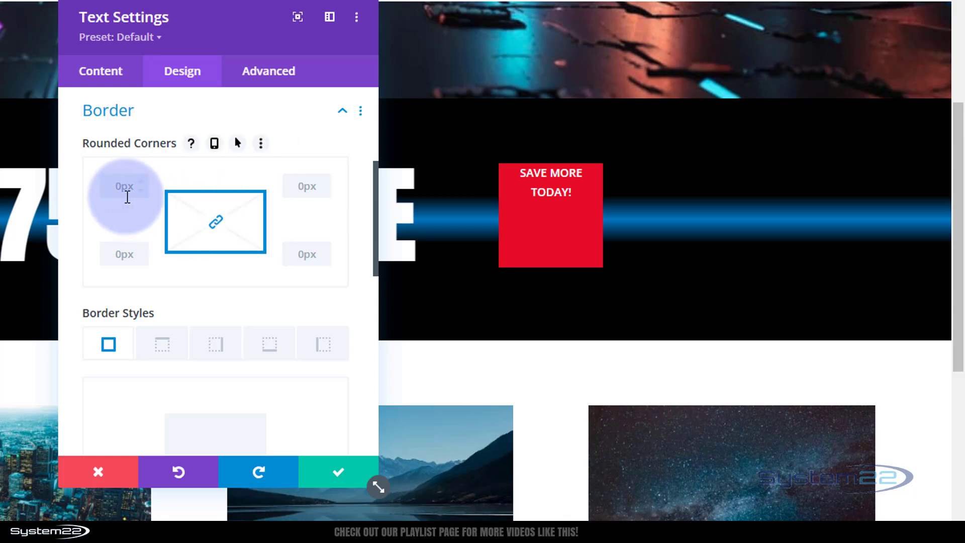
left_click(125, 186)
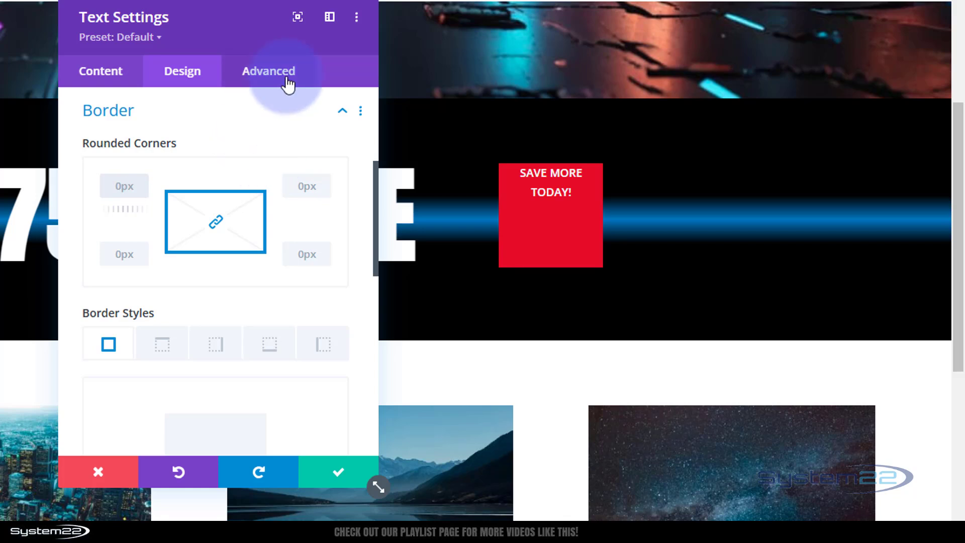
type("50px%")
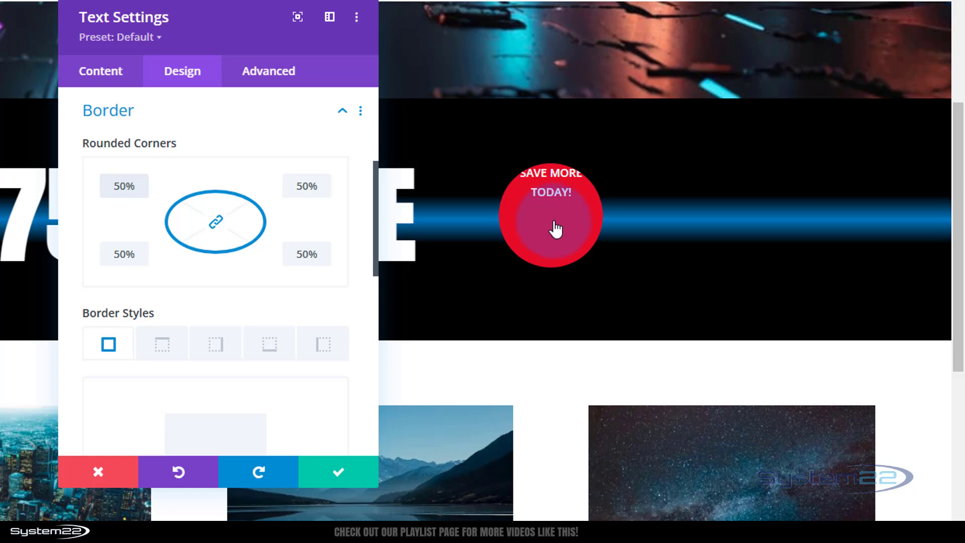
- Give the red circle a 1px white border on all sides
scroll(220, 286, "down", 3)
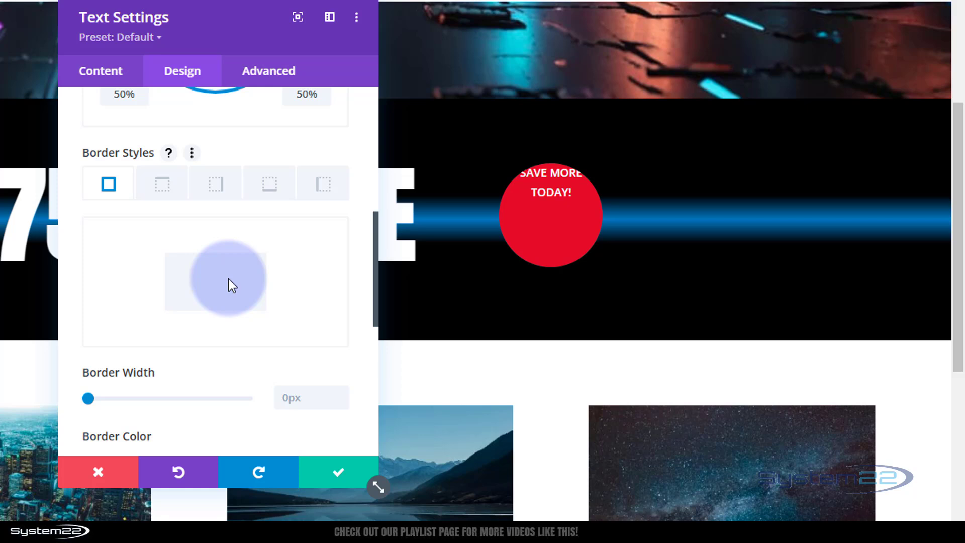
left_click(342, 391)
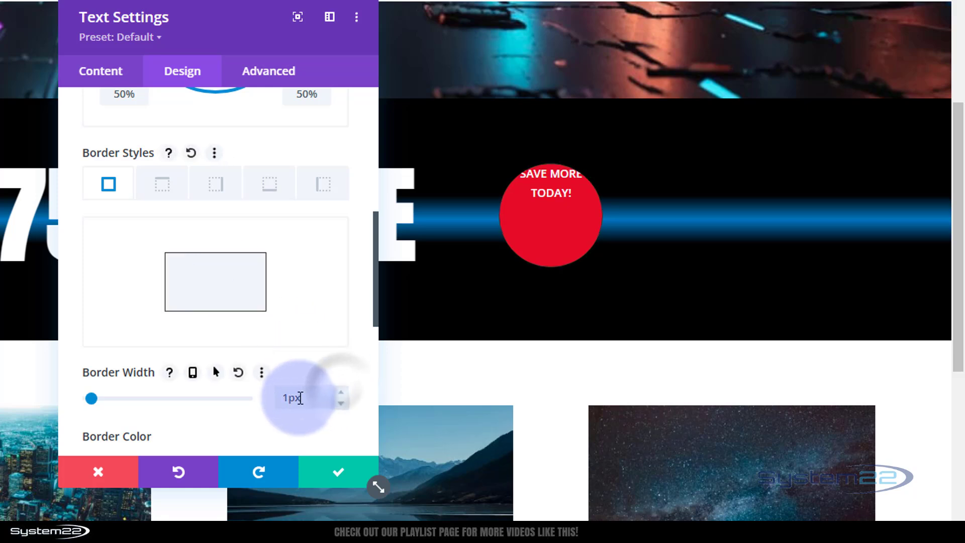
scroll(236, 362, "down", 2)
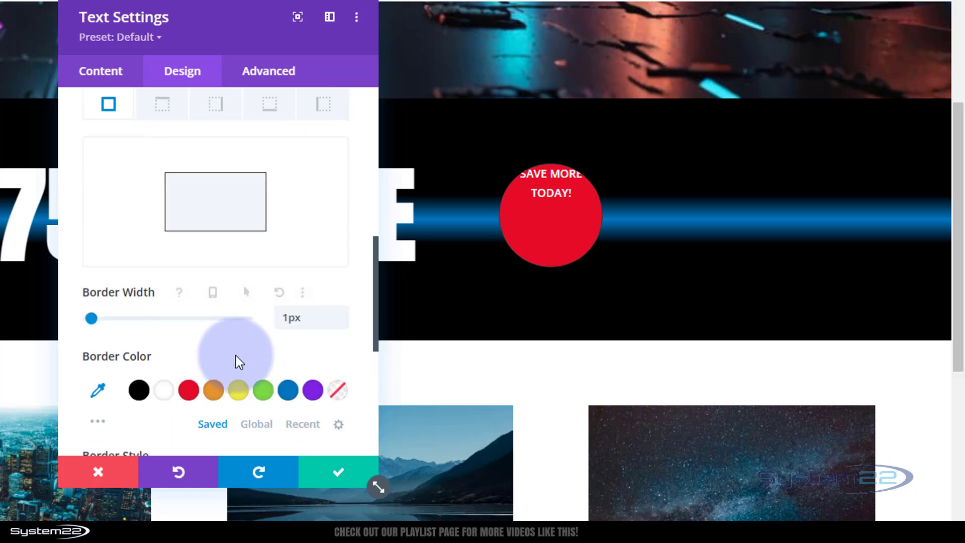
left_click(163, 390)
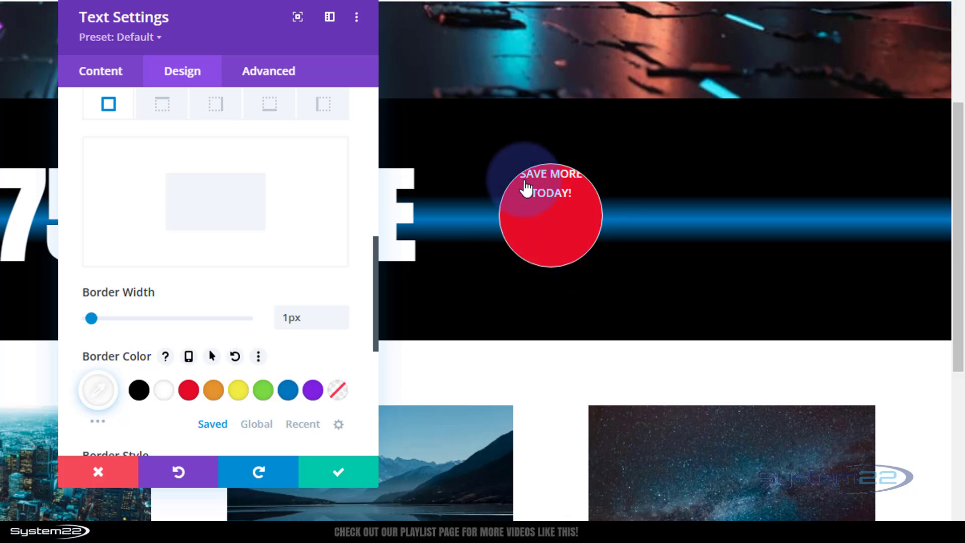
scroll(186, 278, "up", 1)
scroll(186, 278, "up", 3)
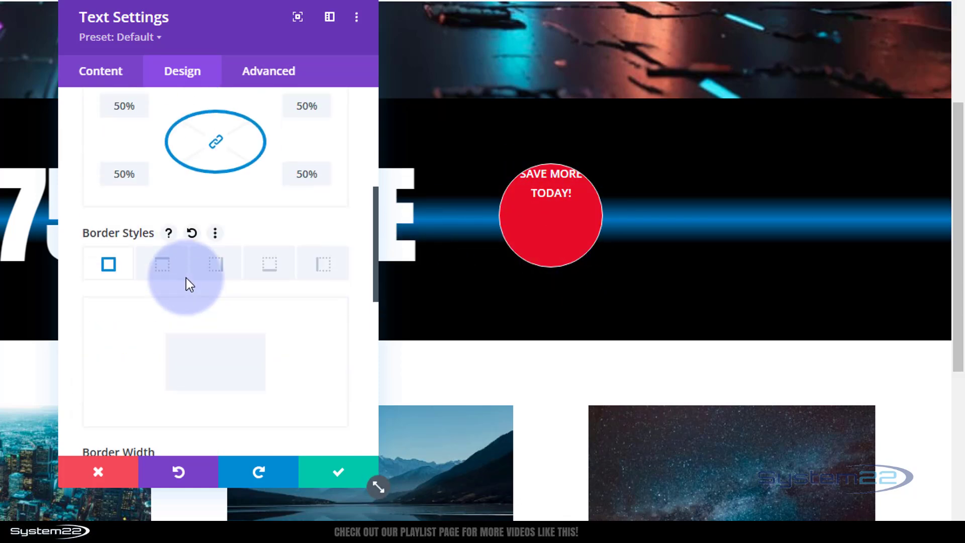
scroll(187, 282, "up", 2)
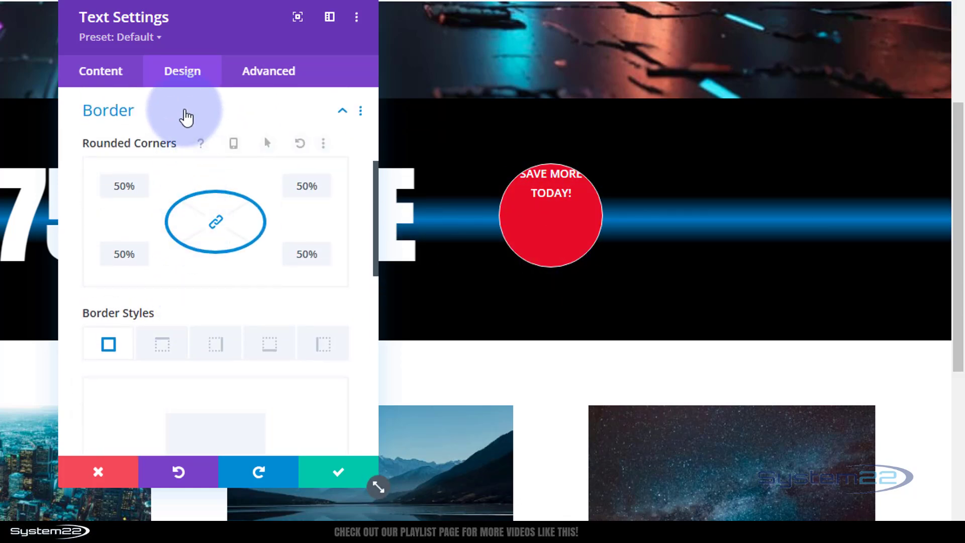
left_click(185, 115)
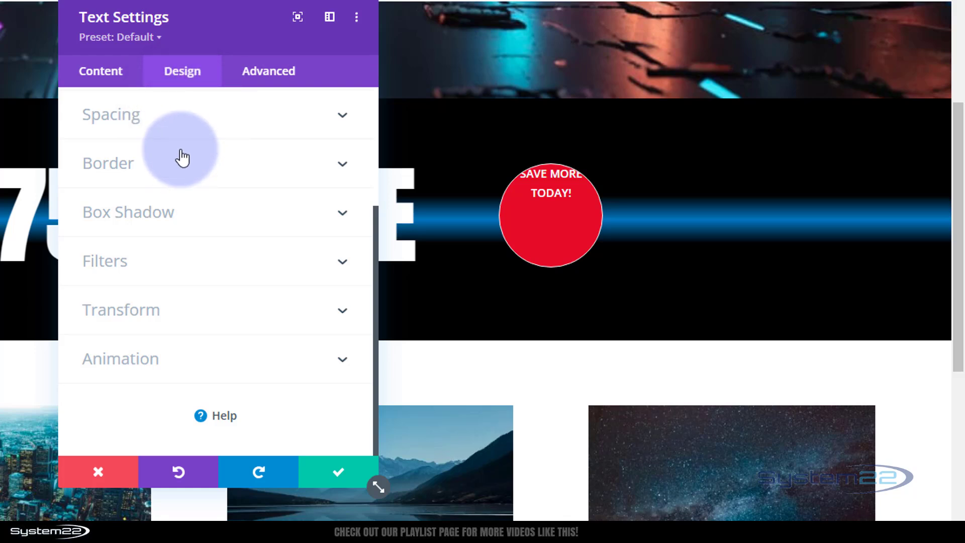
- Set the module's top padding to 40px to centre the text vertically in the circle
left_click(172, 123)
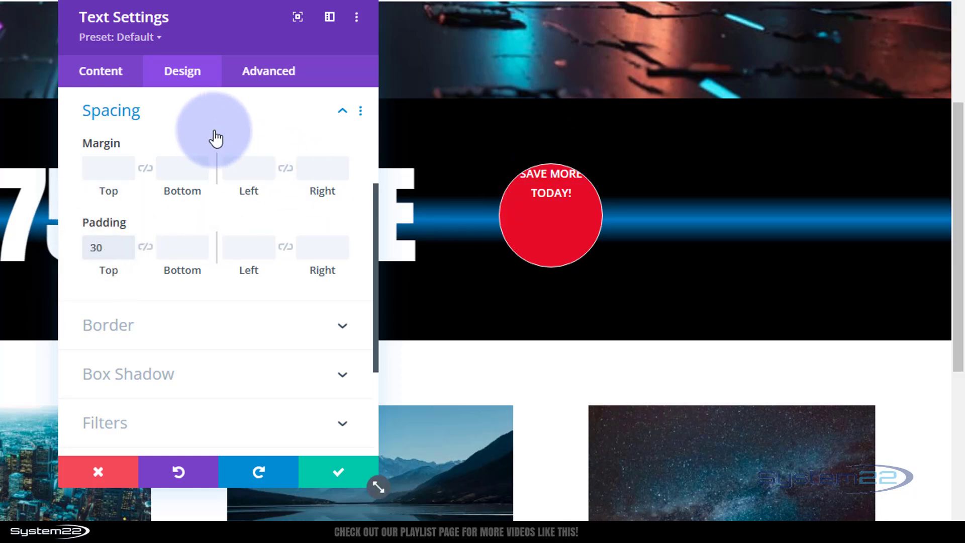
type("px")
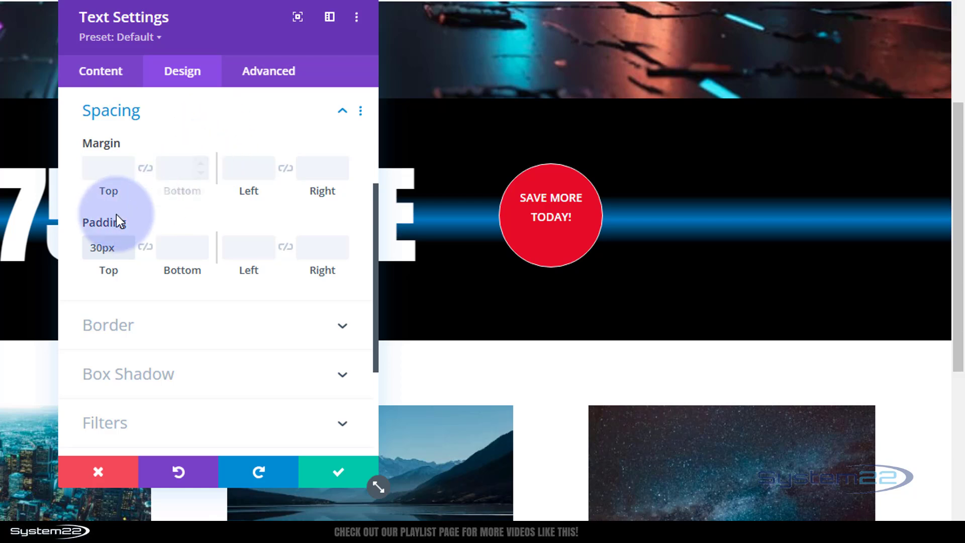
double_click(95, 251)
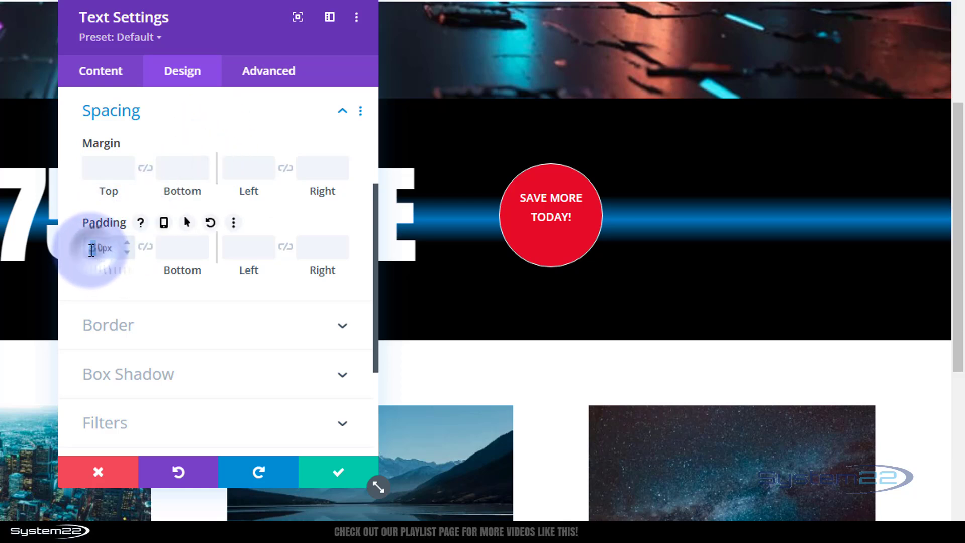
type("50px")
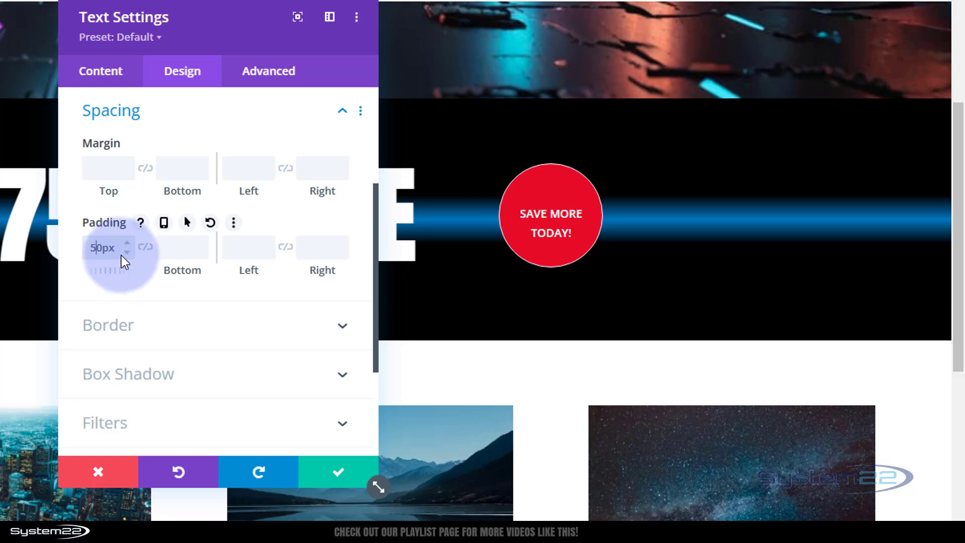
left_click(127, 252)
left_click(127, 252)
left_click(126, 252)
left_click(127, 252)
left_click(126, 252)
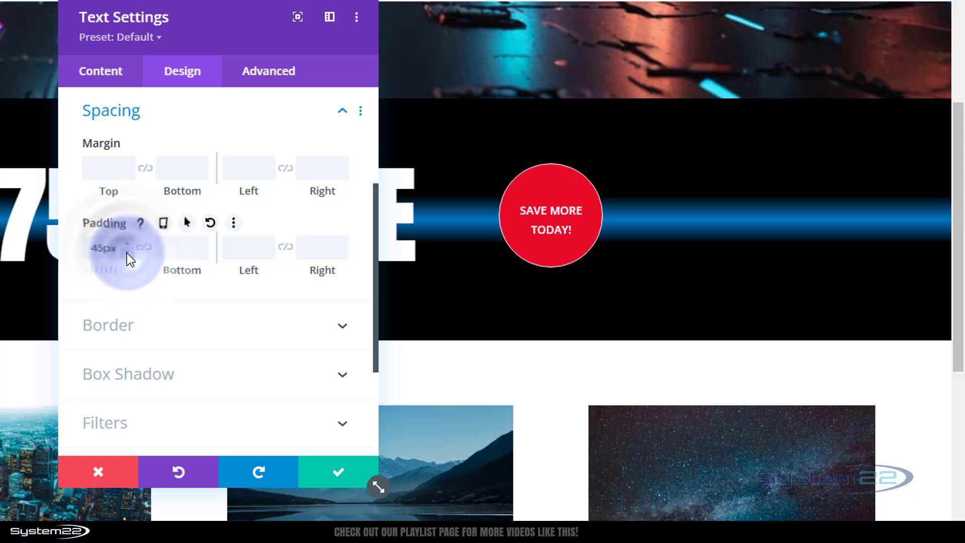
left_click(127, 252)
left_click(126, 252)
left_click(126, 252)
left_click(127, 252)
left_click(127, 252)
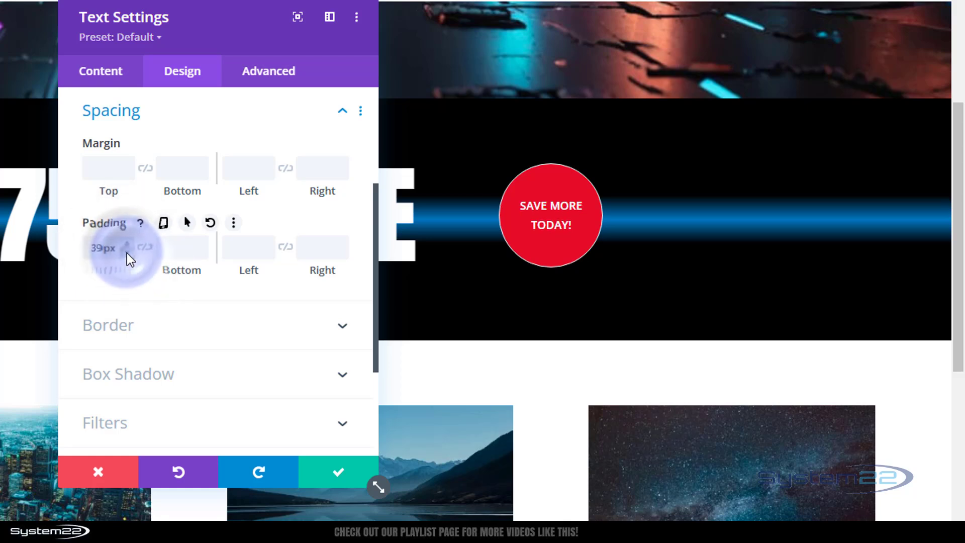
left_click(127, 252)
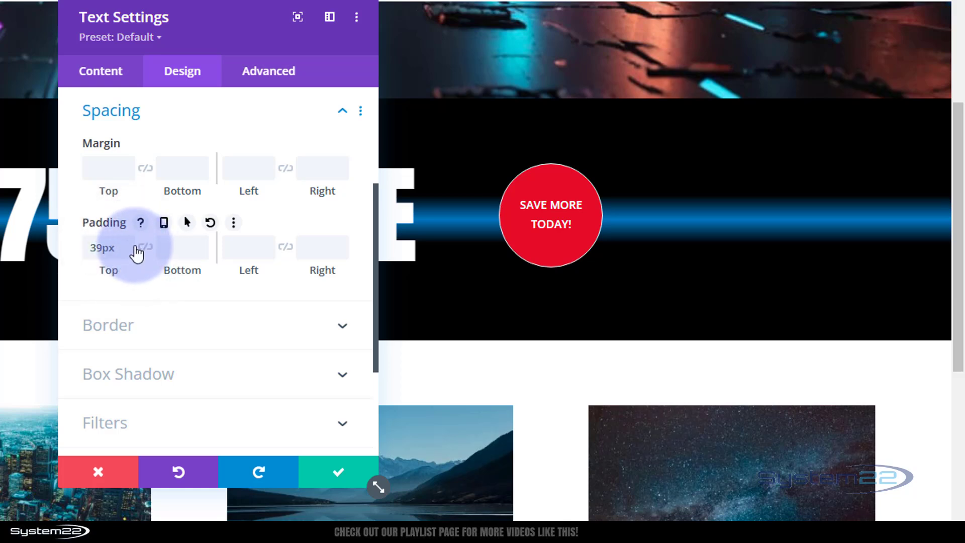
left_click(128, 243)
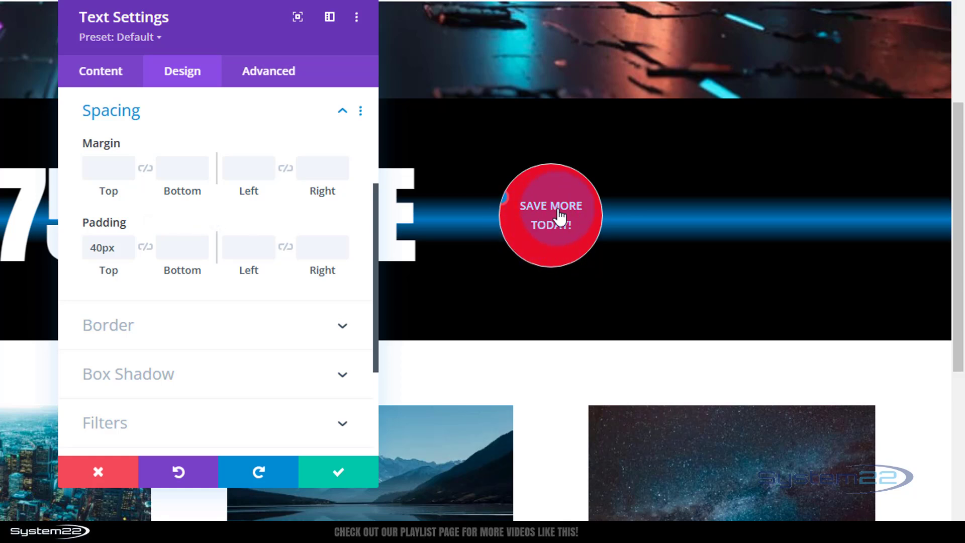
- Apply the first text shadow preset, with 0em horizontal and 0.1em vertical length, to the module's text
left_click(507, 205)
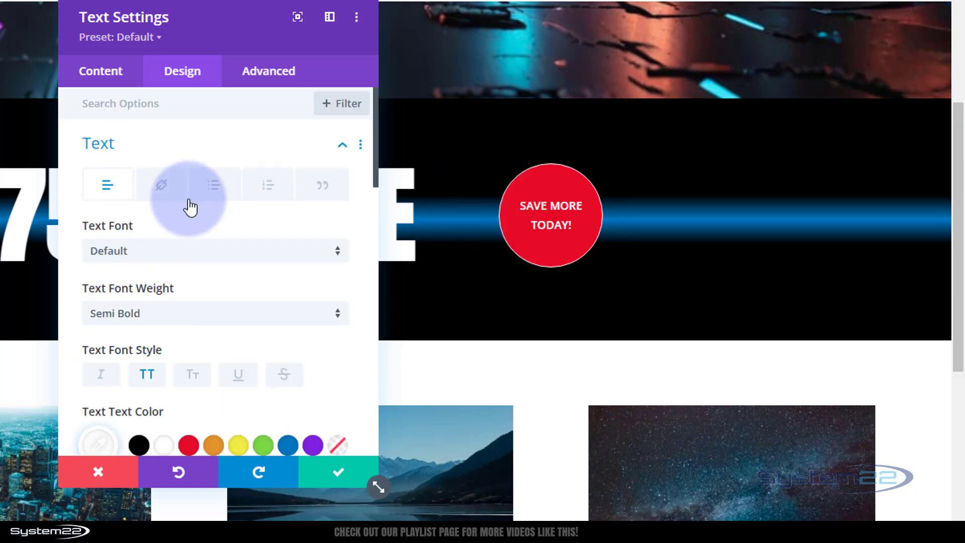
scroll(190, 206, "down", 10)
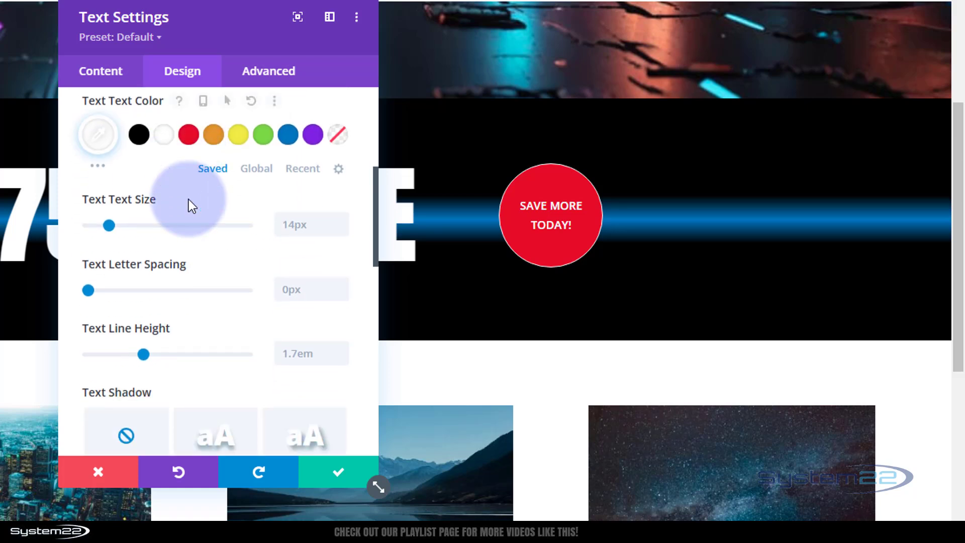
scroll(188, 200, "down", 1)
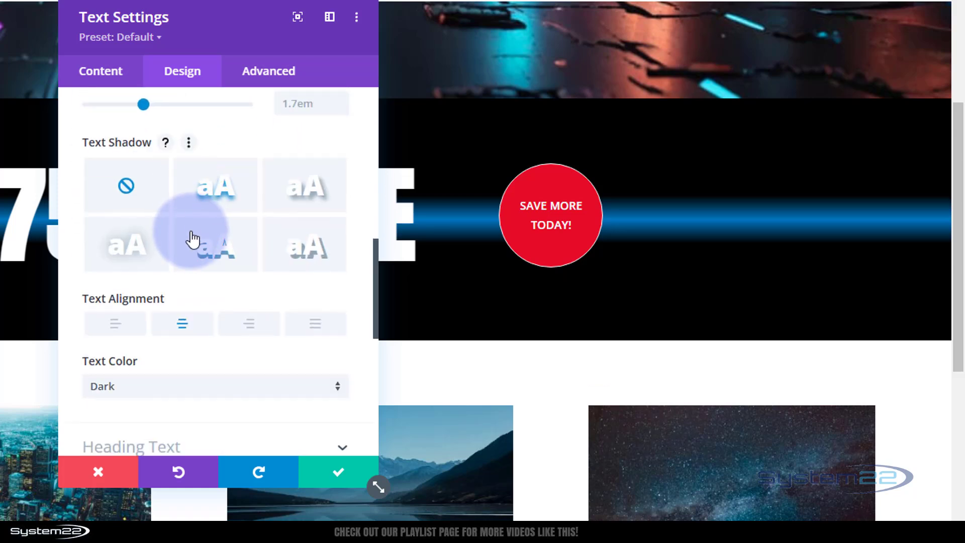
left_click(210, 203)
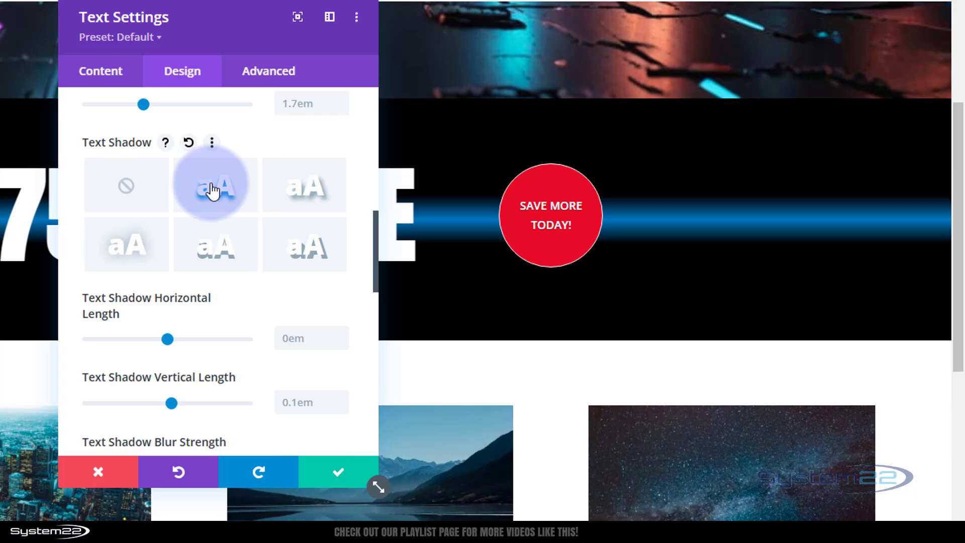
scroll(211, 190, "up", 10)
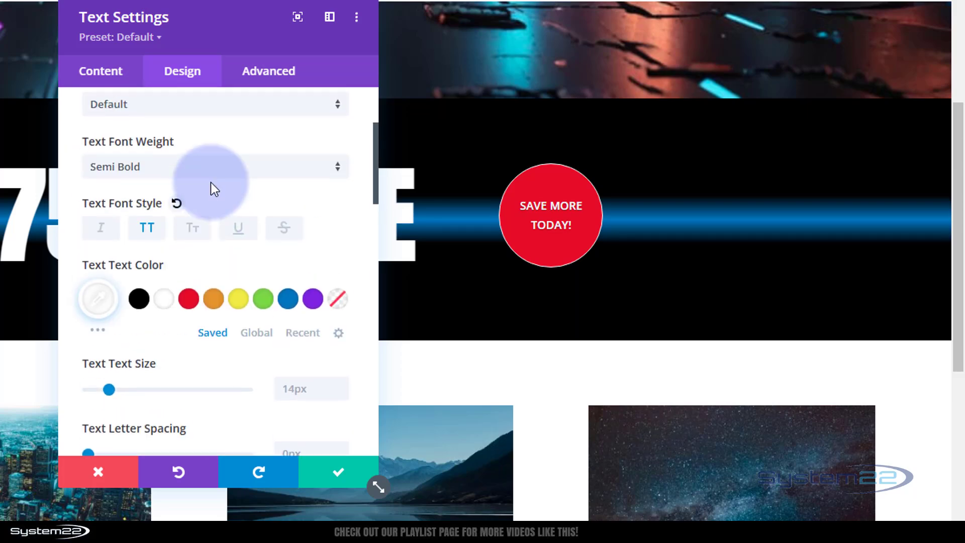
- Apply the first box shadow preset to the circular text module and set its shadow colour to red #e02b20
left_click(198, 149)
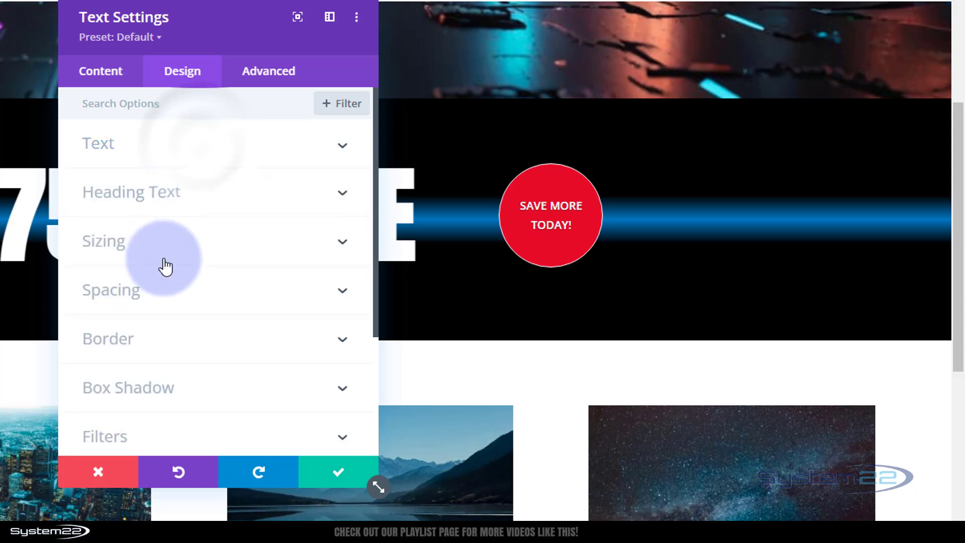
left_click(198, 391)
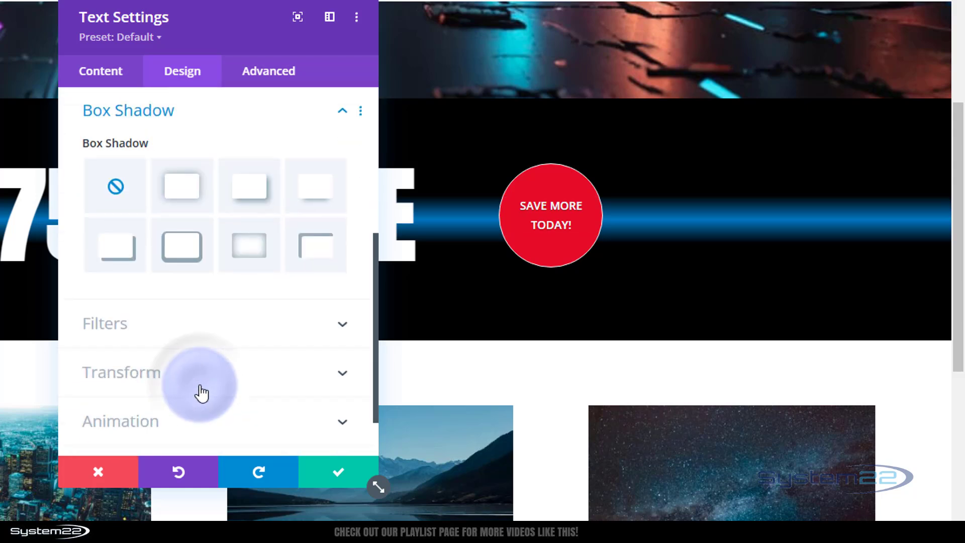
left_click(190, 187)
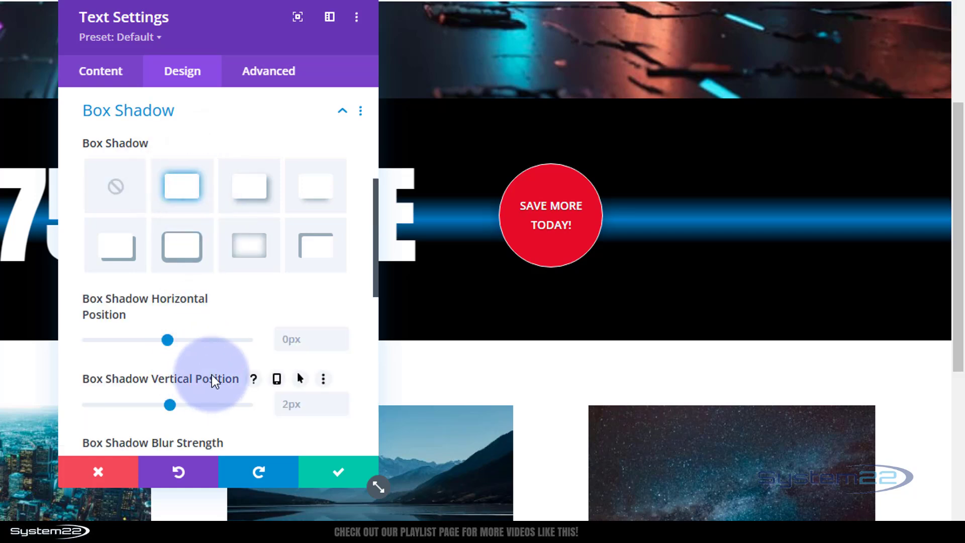
scroll(212, 374, "down", 6)
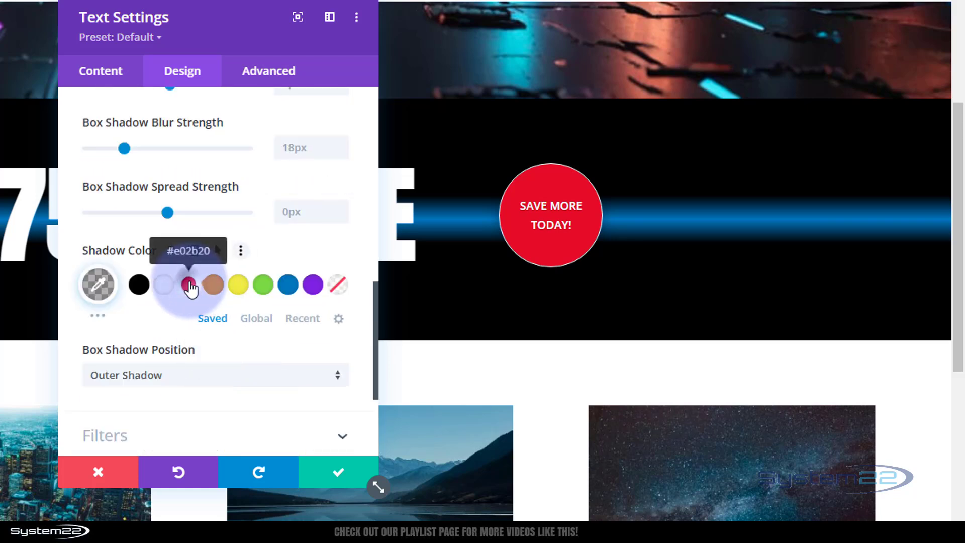
left_click(189, 284)
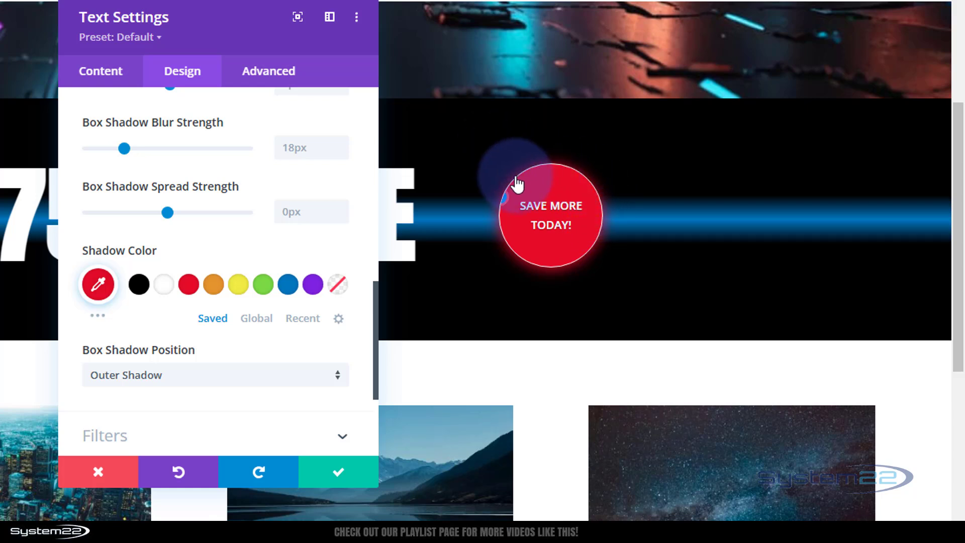
- Change the circle's border colour to black at 0.89 opacity
scroll(250, 243, "up", 10)
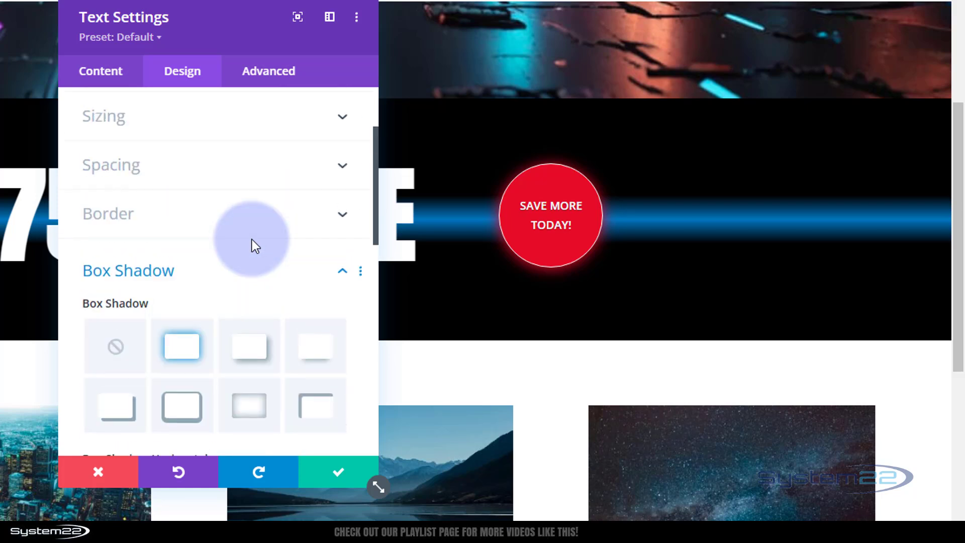
left_click(215, 302)
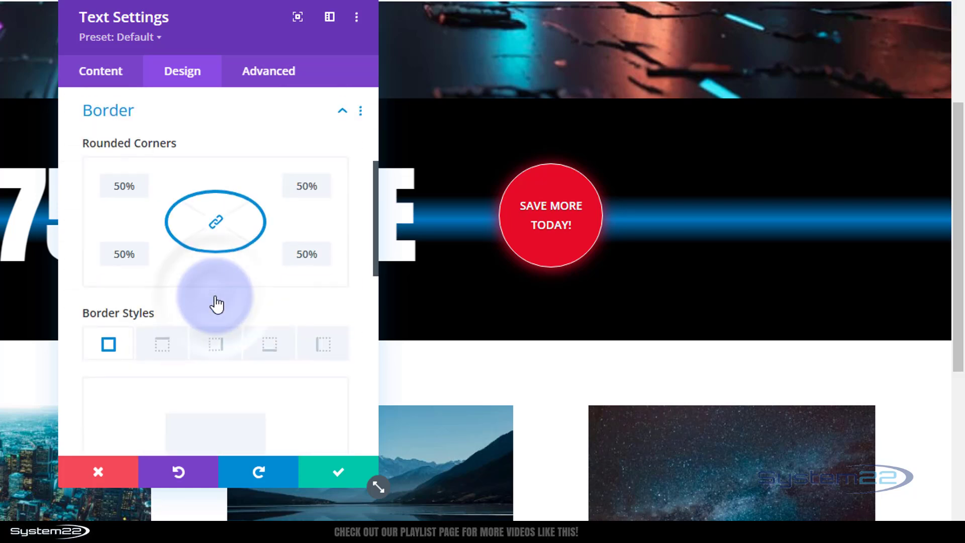
scroll(217, 304, "down", 8)
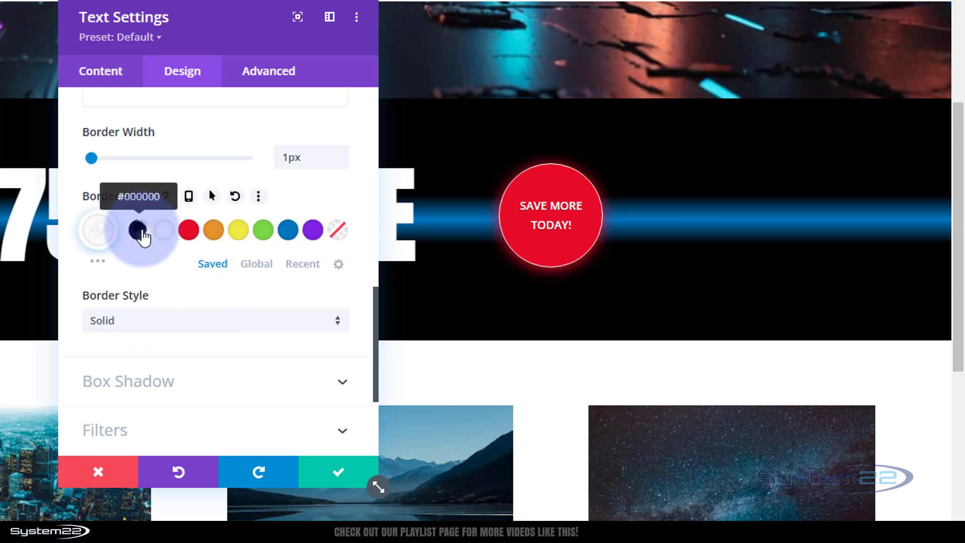
left_click(141, 232)
scroll(251, 245, "up", 3)
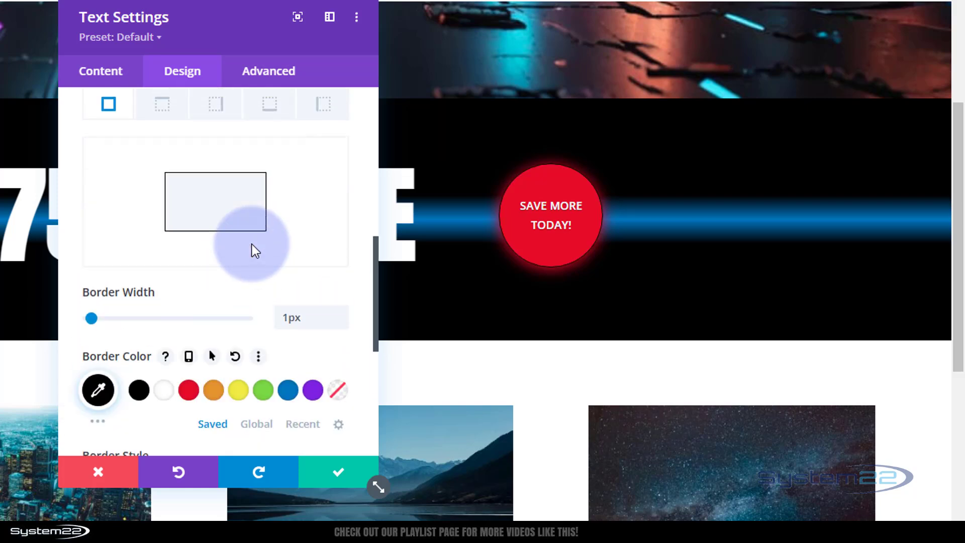
left_click(99, 399)
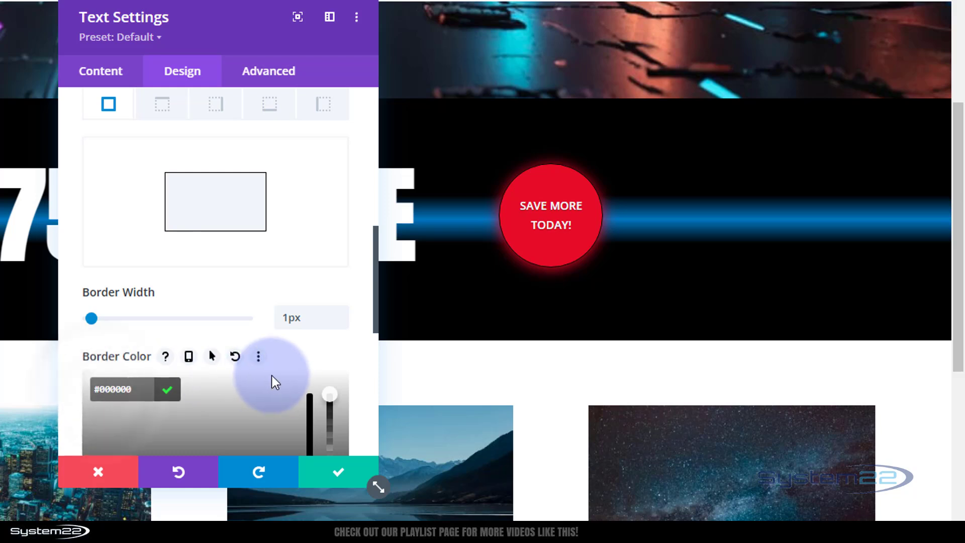
scroll(271, 376, "down", 3)
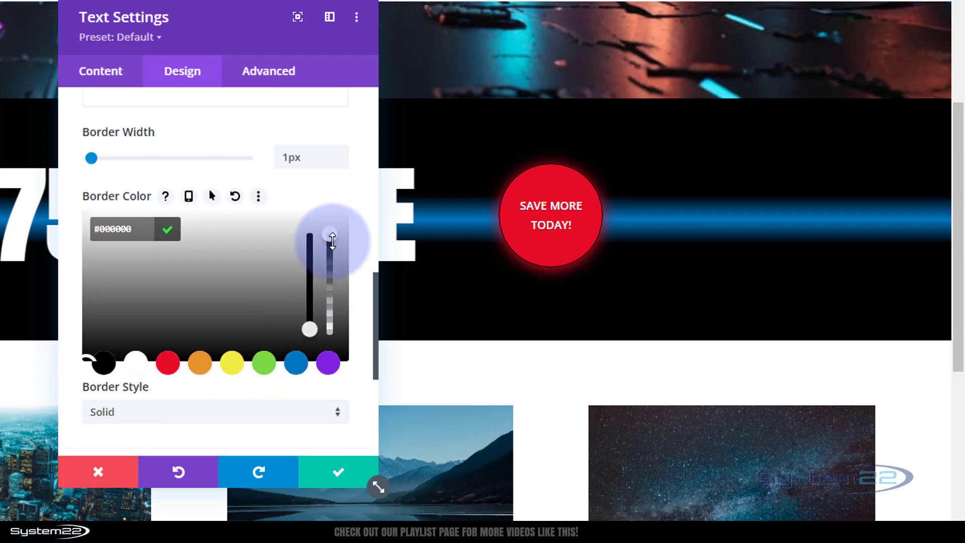
left_click_drag(333, 241, 333, 266)
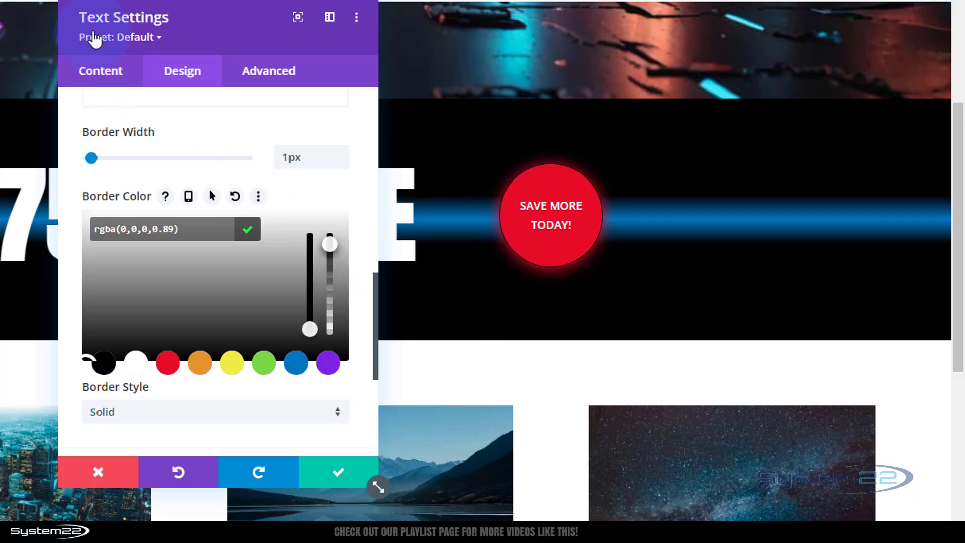
- Start a free-form CSS rule for the circle module, "selector {", containing an "animation:" property
left_click(264, 76)
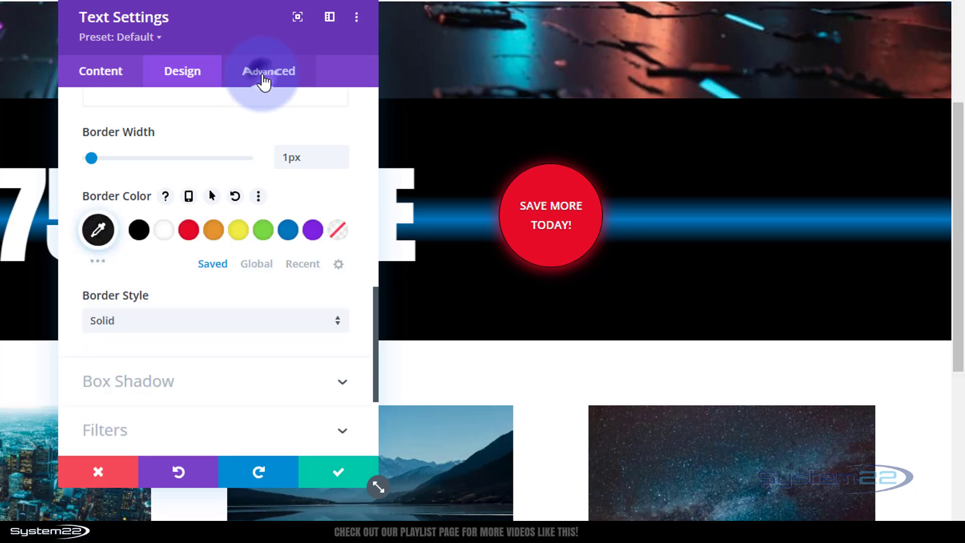
left_click(241, 194)
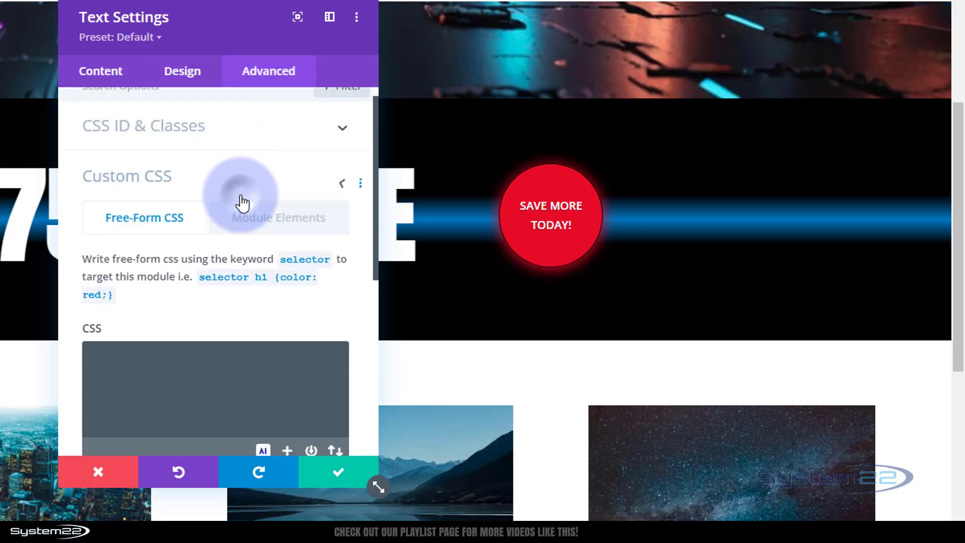
left_click(114, 300)
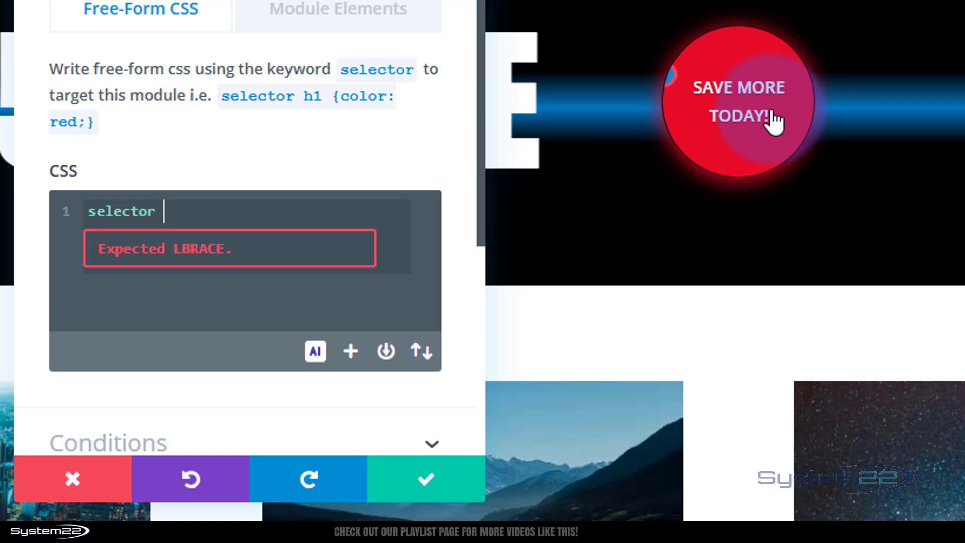
type("{")
key("Return")
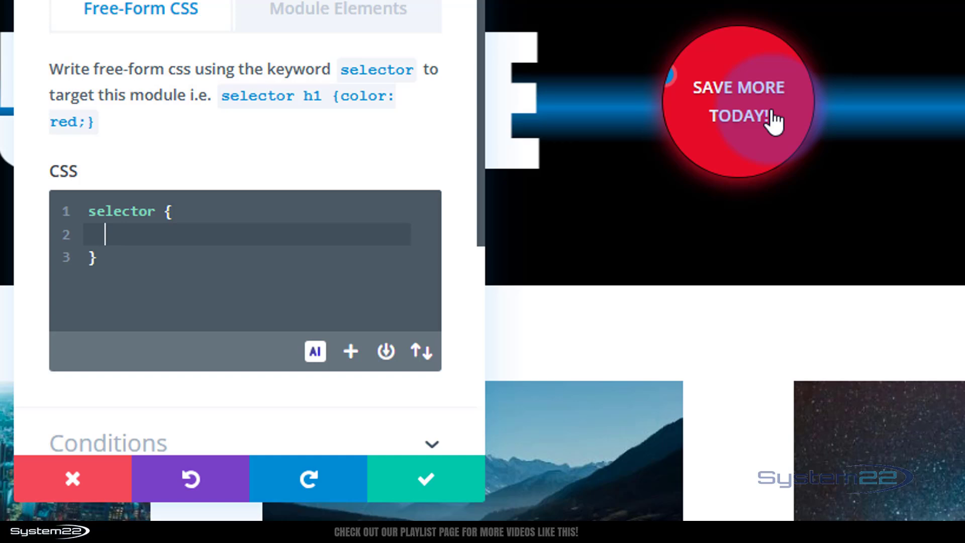
type("animation:")
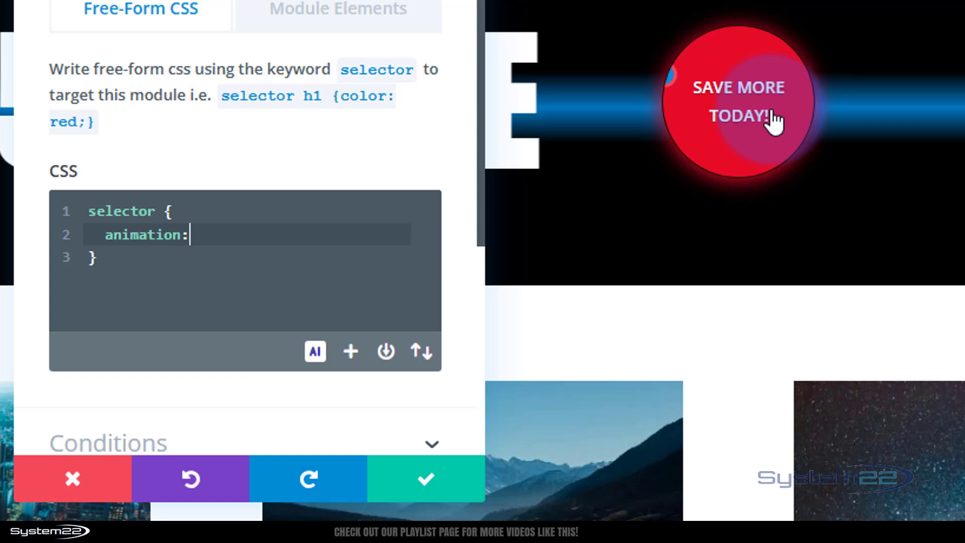
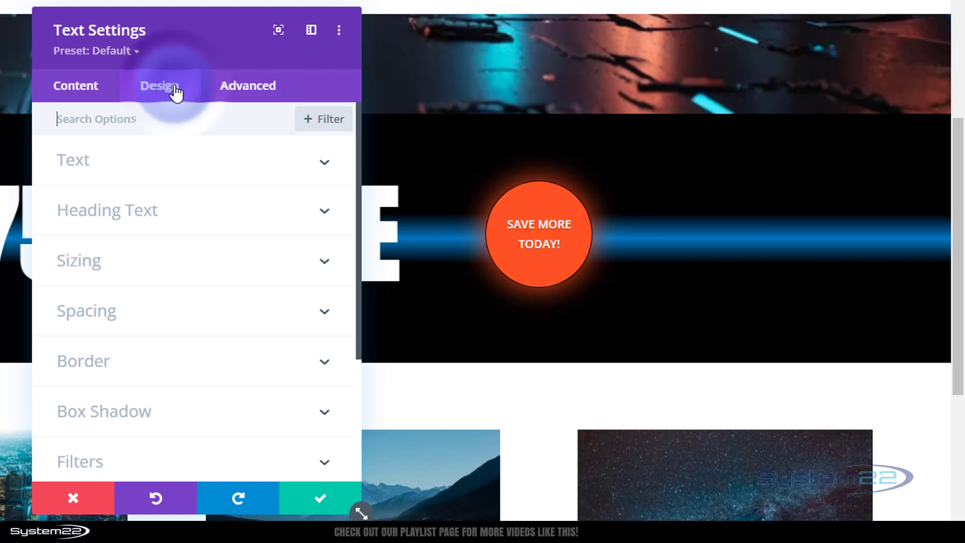
- Scale the circle module to 142% in its hover state, check the desktop state, and save the module
scroll(209, 276, "down", 4)
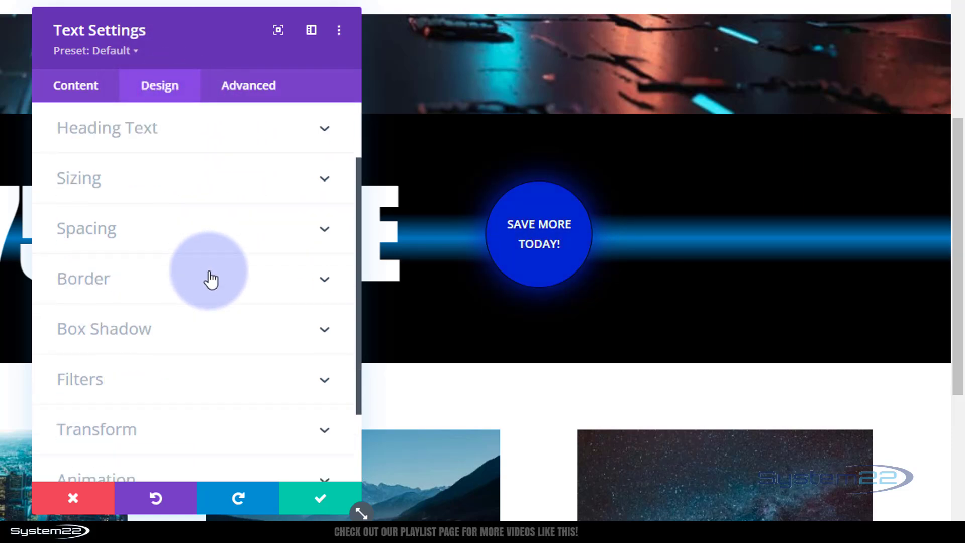
left_click(193, 333)
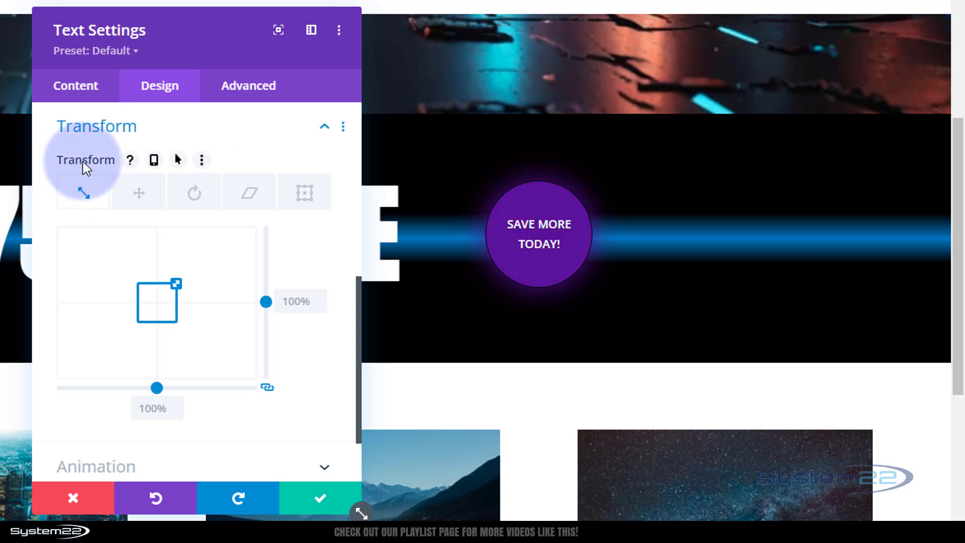
left_click(180, 162)
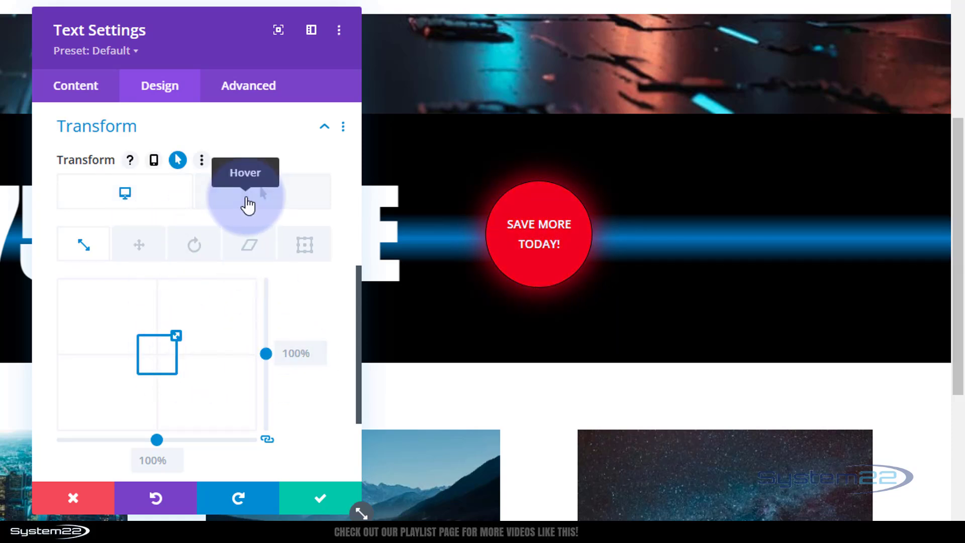
left_click(249, 203)
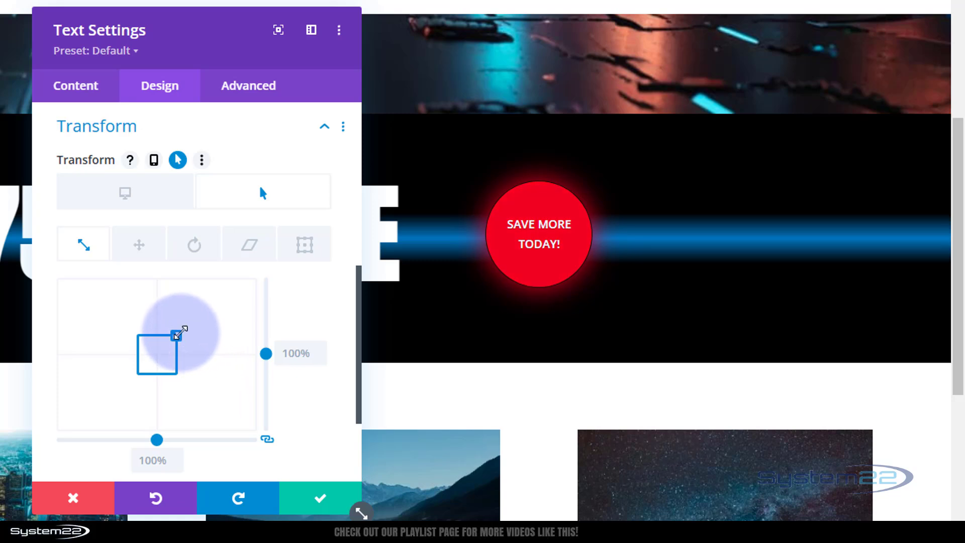
left_click_drag(180, 331, 196, 334)
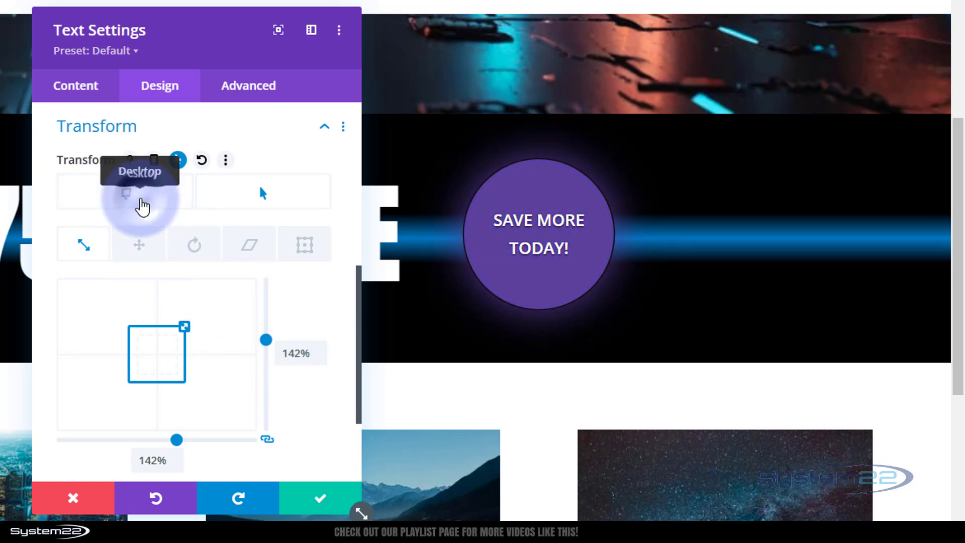
left_click(142, 206)
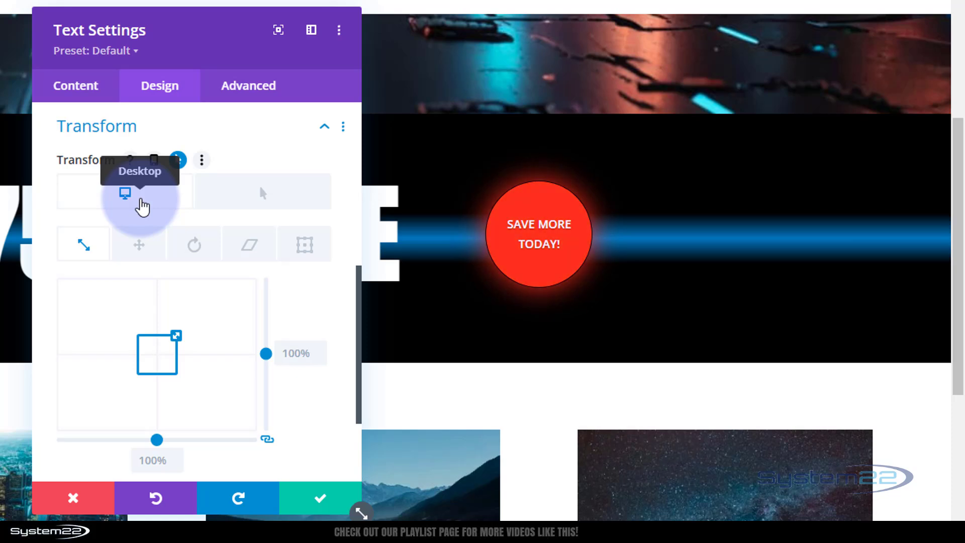
left_click(334, 505)
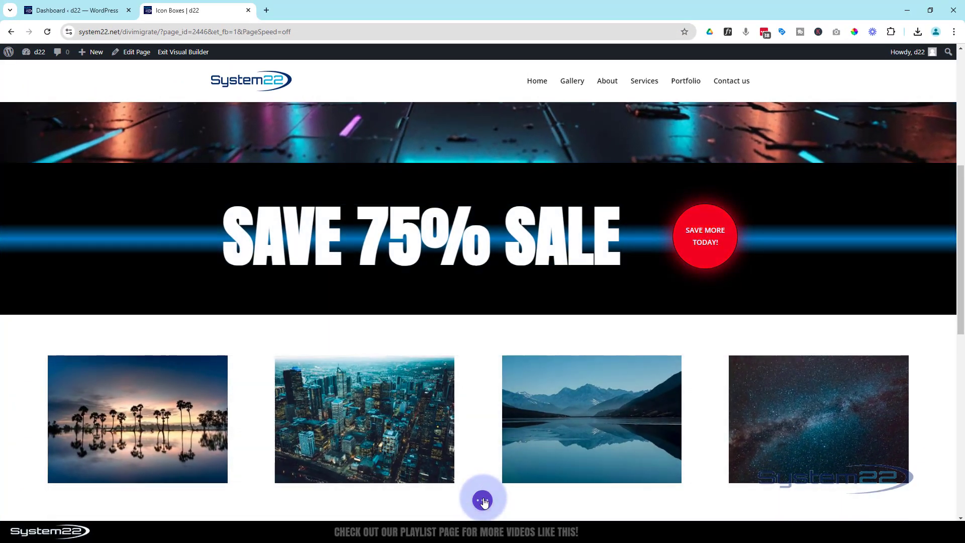
- Preview the banner section in tablet and phone views, and return to desktop view
left_click(483, 500)
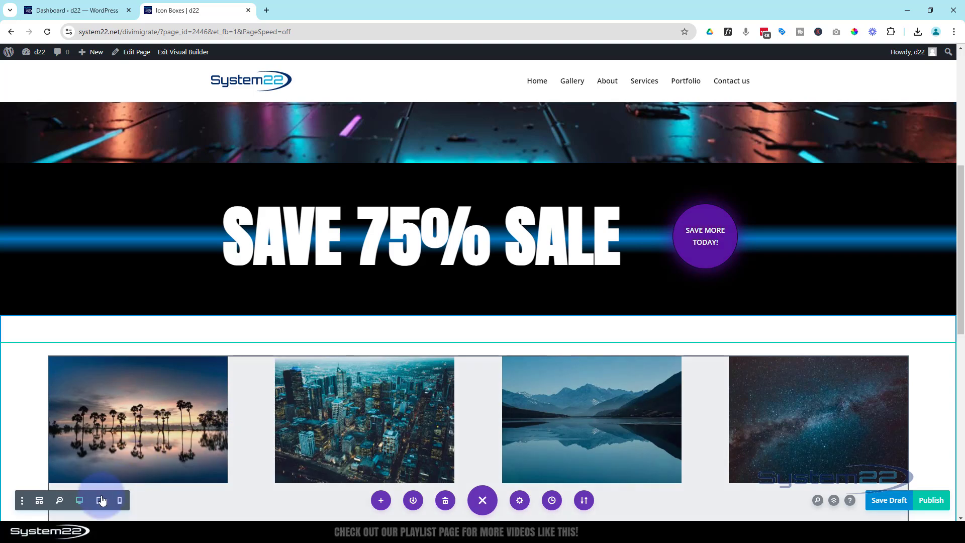
left_click(100, 500)
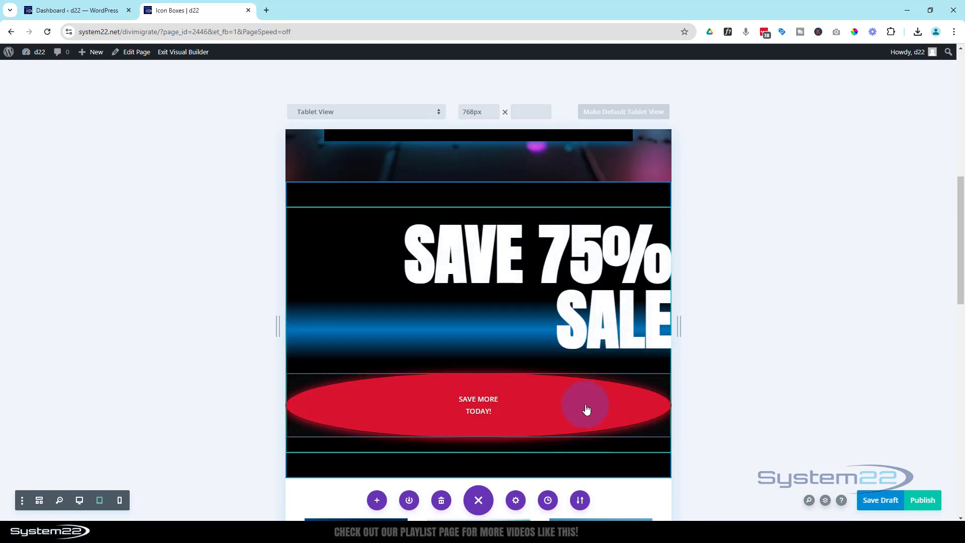
left_click(120, 502)
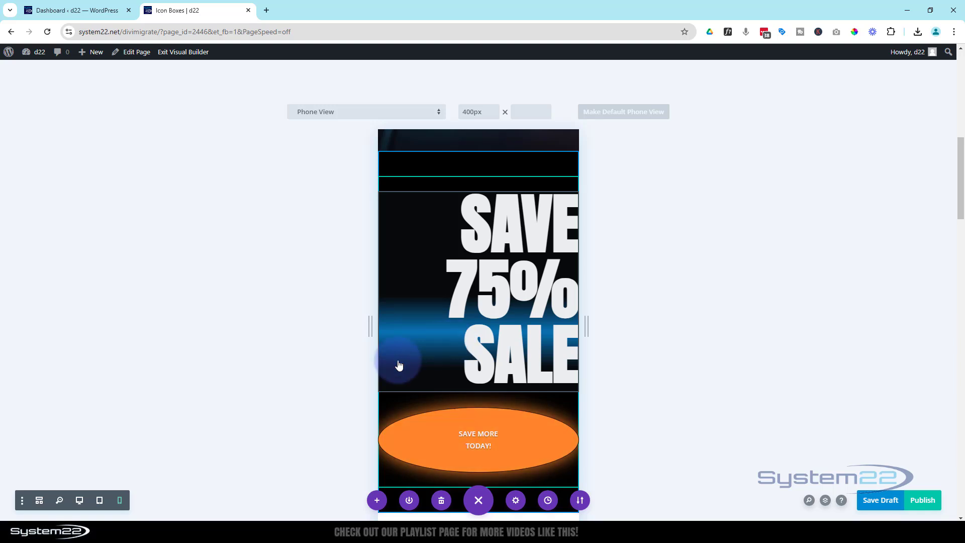
left_click(79, 501)
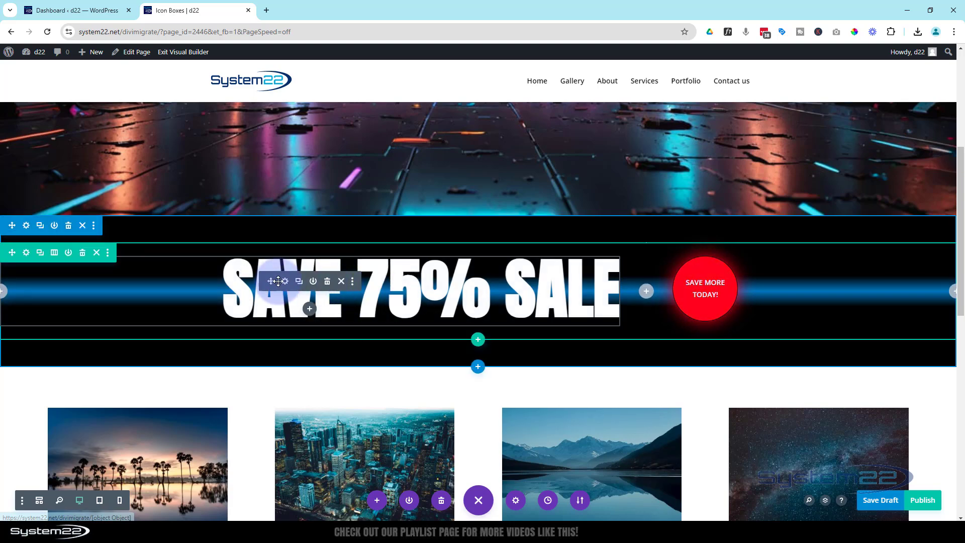
- Make the "save 75% sale" heading's text alignment responsive and centre it for tablet
left_click(284, 283)
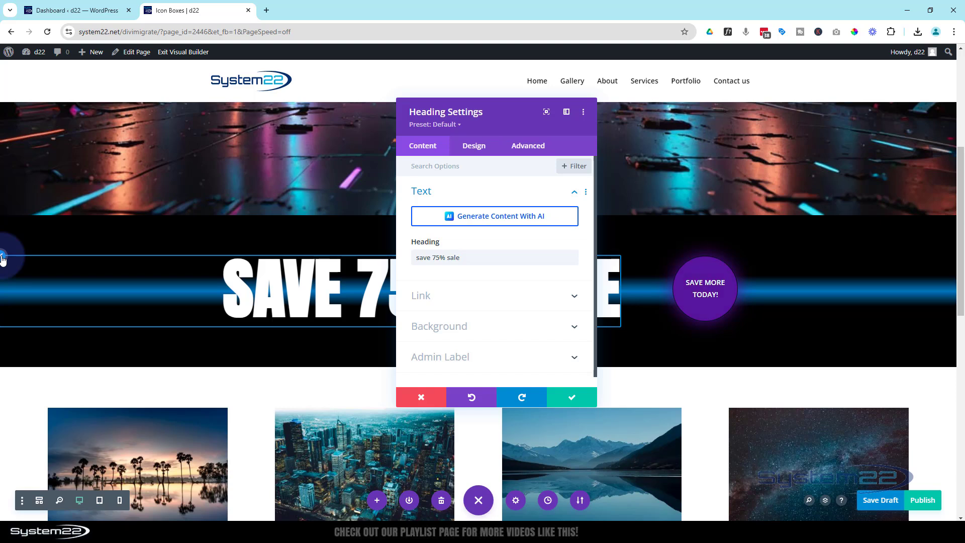
left_click(474, 145)
left_click(442, 217)
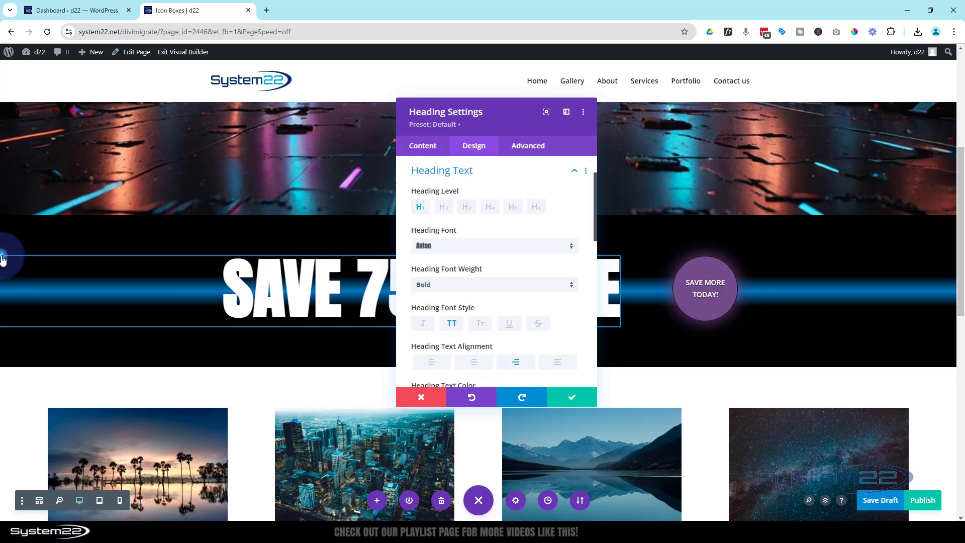
left_click_drag(483, 126, 764, 115)
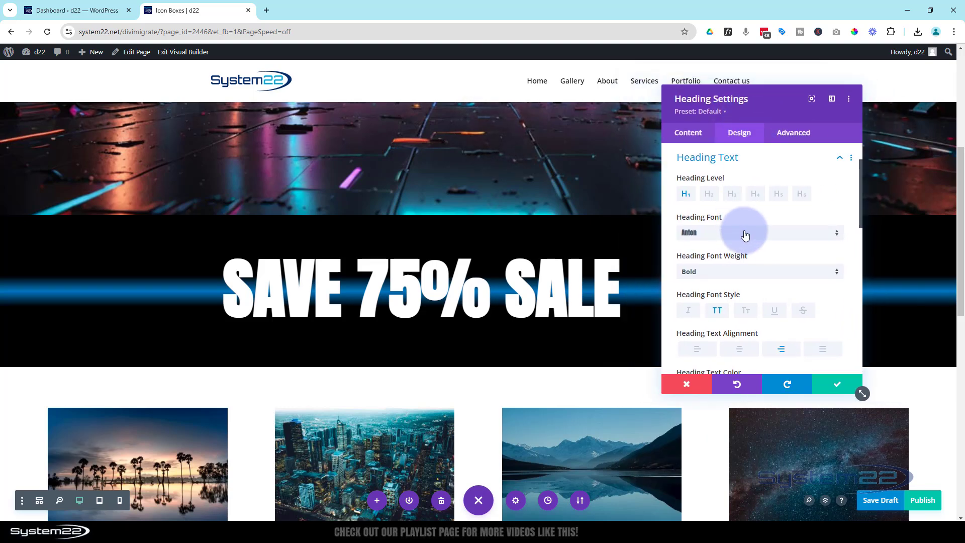
scroll(749, 236, "down", 1)
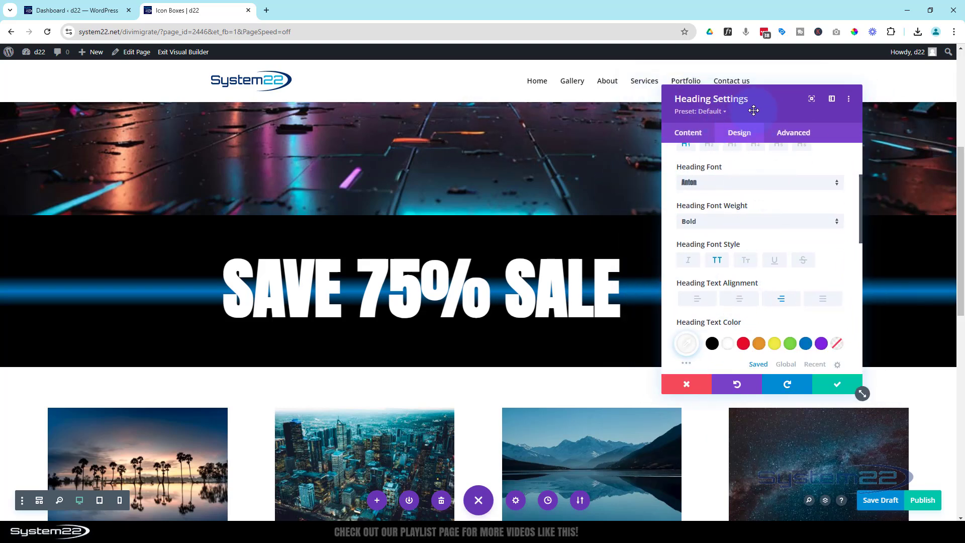
mouse_move(754, 110)
left_mouse_down()
mouse_move(603, 131)
mouse_move(65, 166)
mouse_move(577, 168)
mouse_move(742, 128)
mouse_move(752, 108)
left_mouse_up()
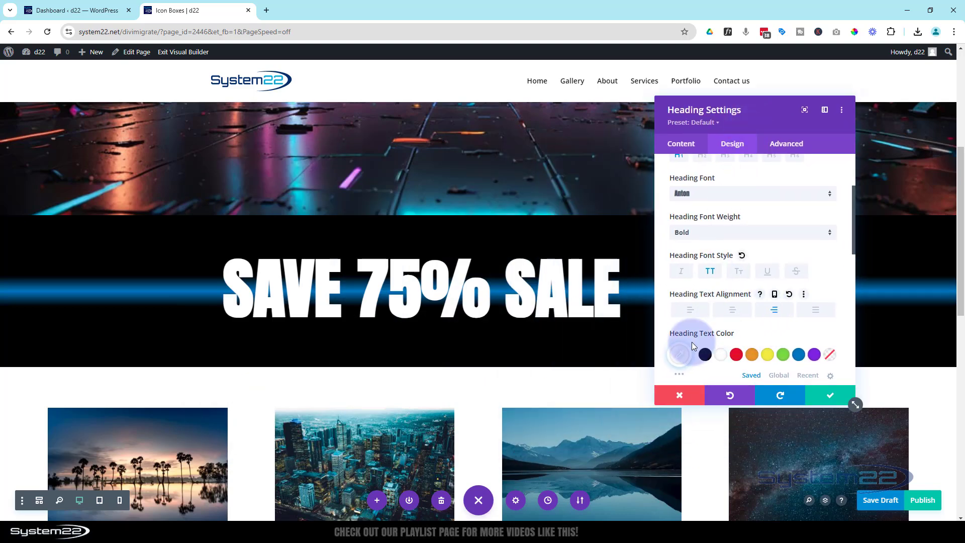
left_click(774, 294)
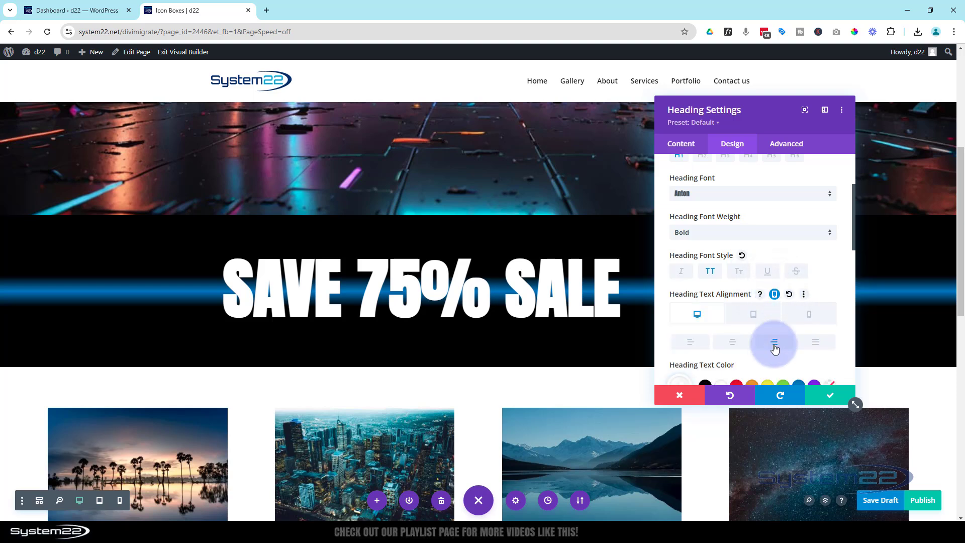
left_click(756, 318)
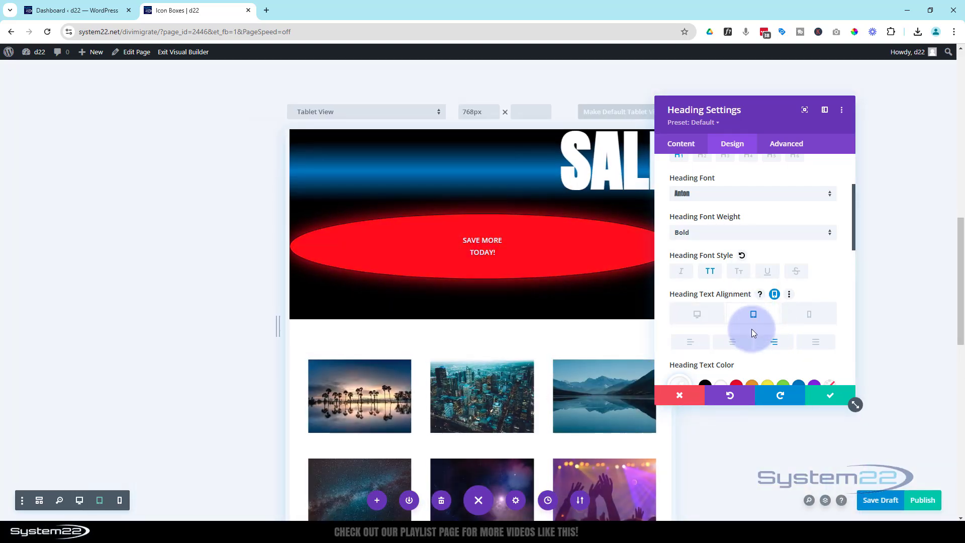
left_click(737, 346)
left_click(401, 348)
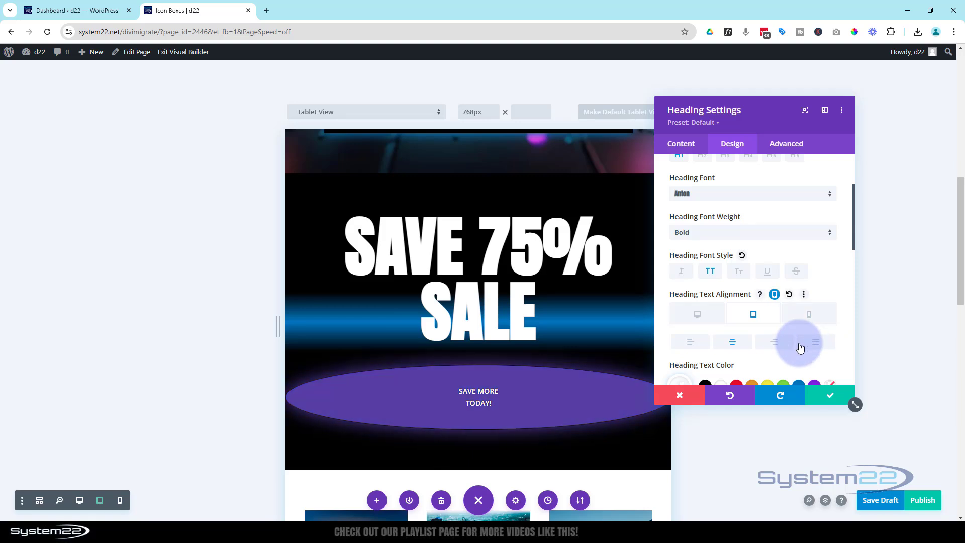
- Check the heading's alignment in phone and desktop views, and save the heading module
left_click(813, 317)
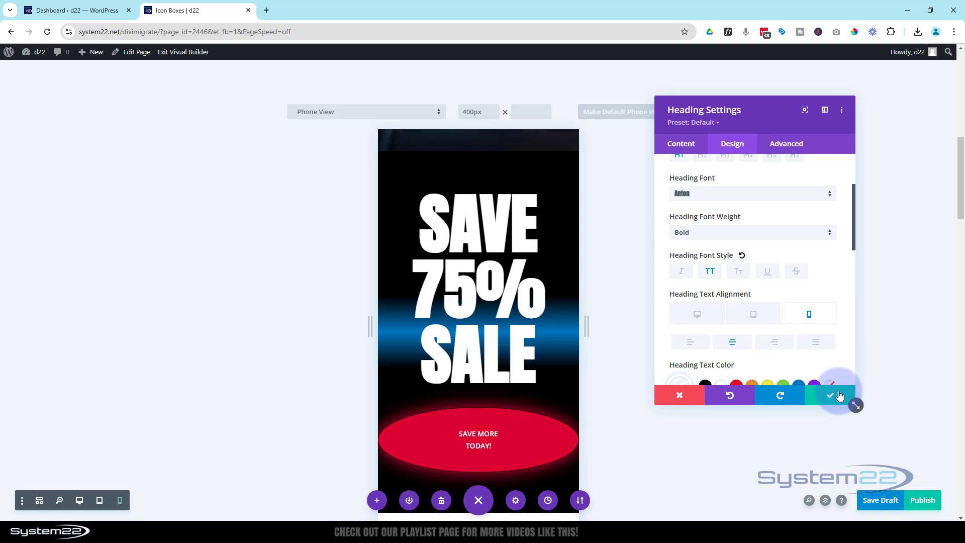
key("ctrl+shift+d")
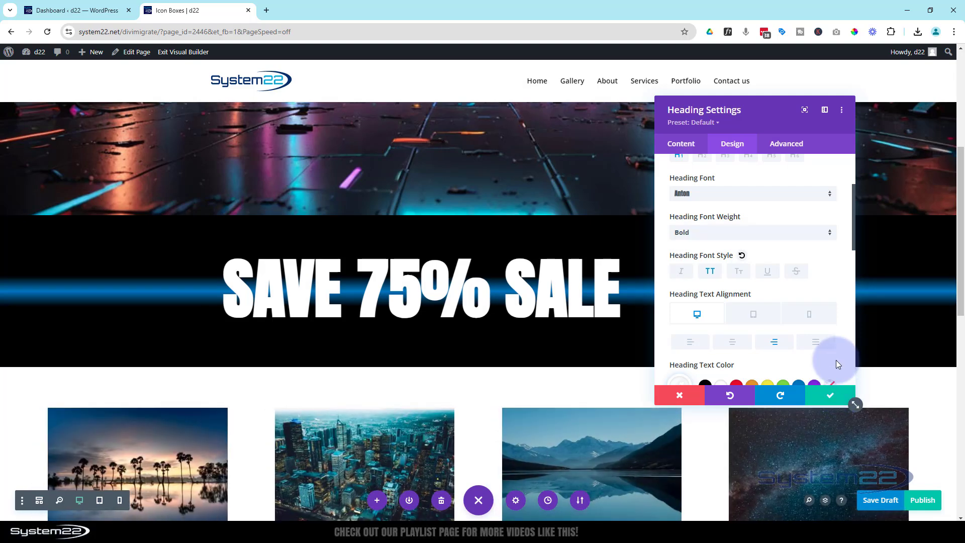
left_click(827, 399)
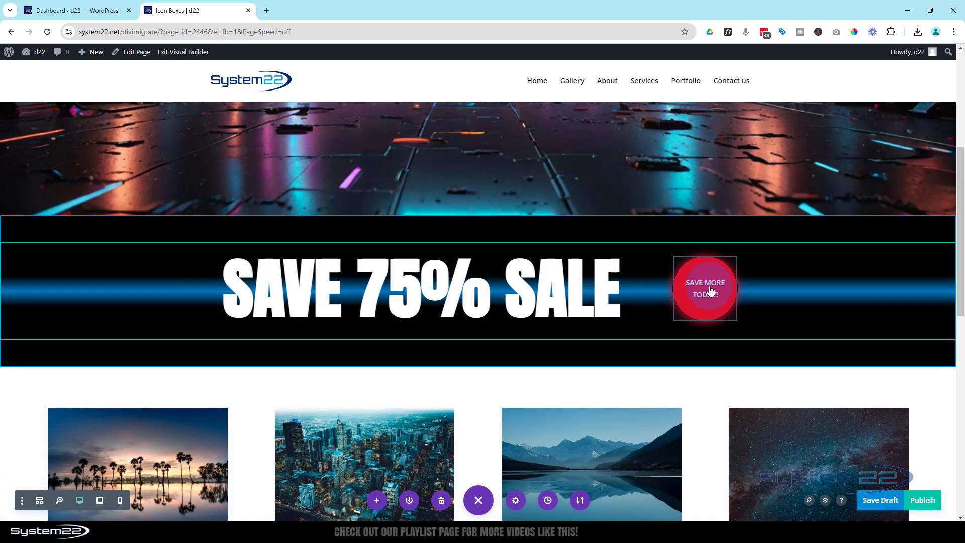
- Make the circle text module's maximum width responsive and set it to 130px for tablet
mouse_move(717, 297)
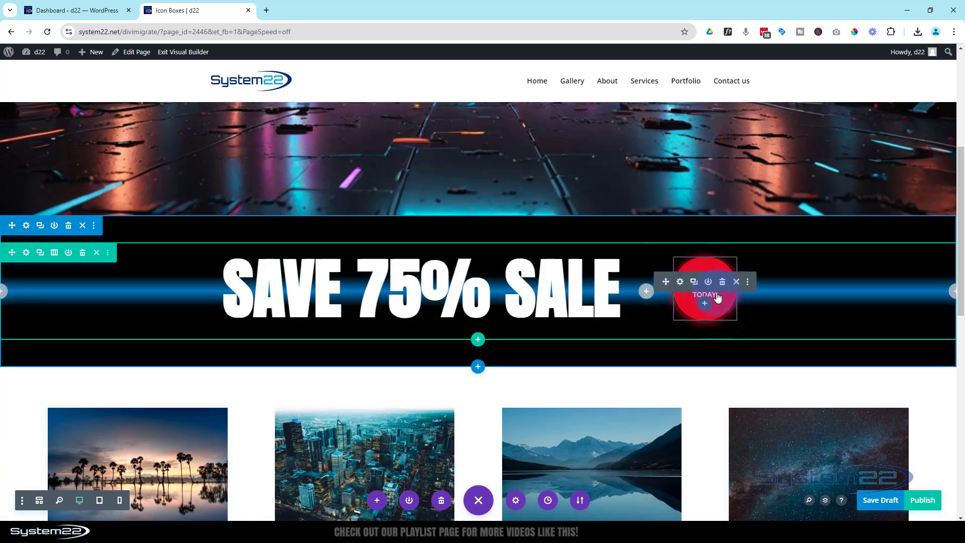
left_click(679, 282)
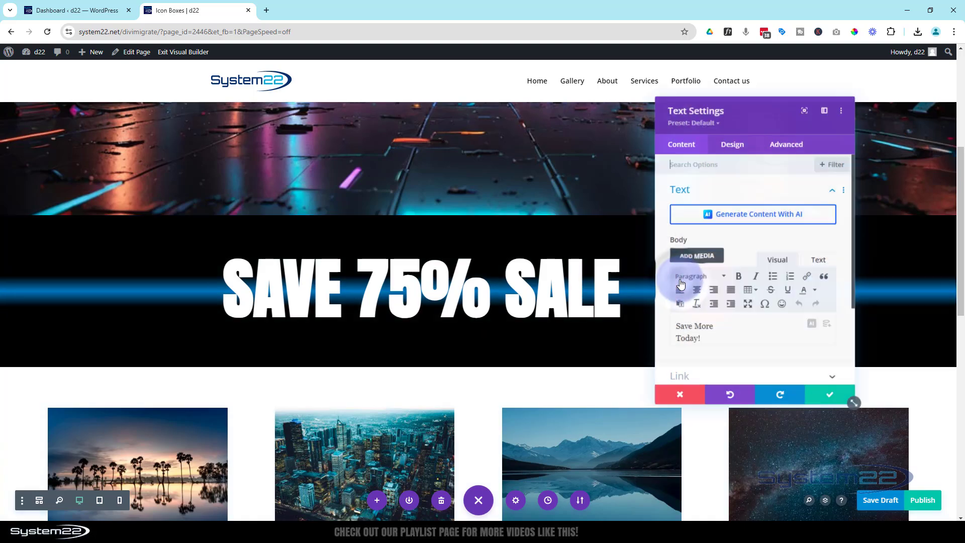
left_click_drag(772, 122, 178, 130)
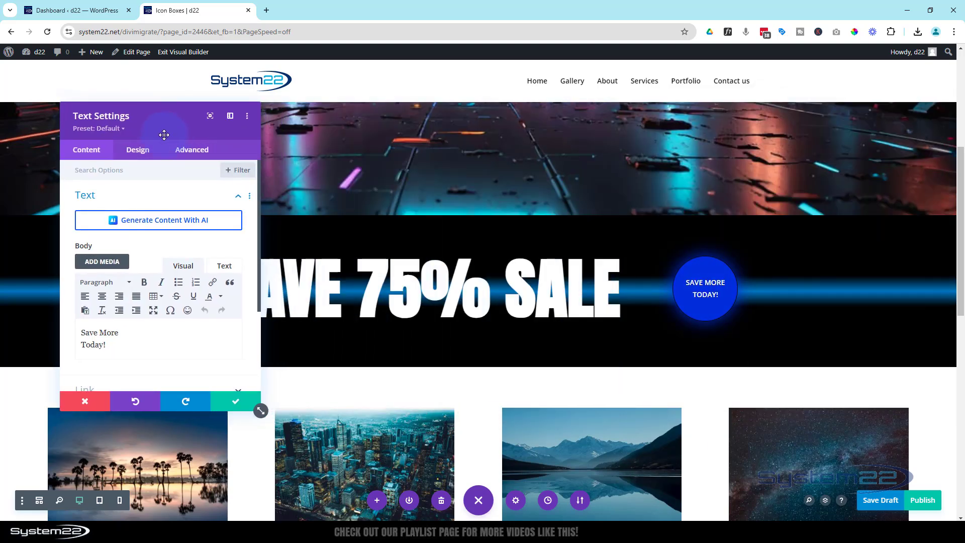
left_click(140, 151)
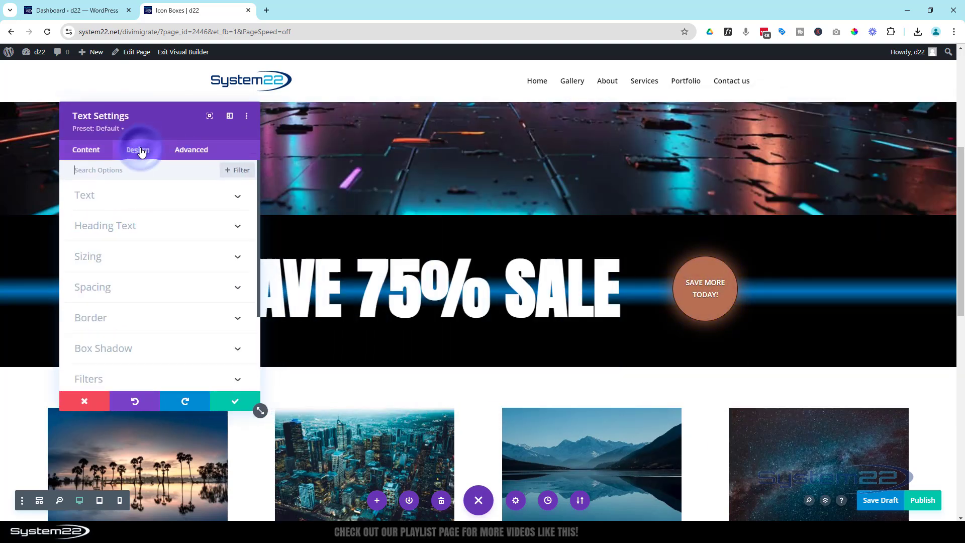
left_click(118, 257)
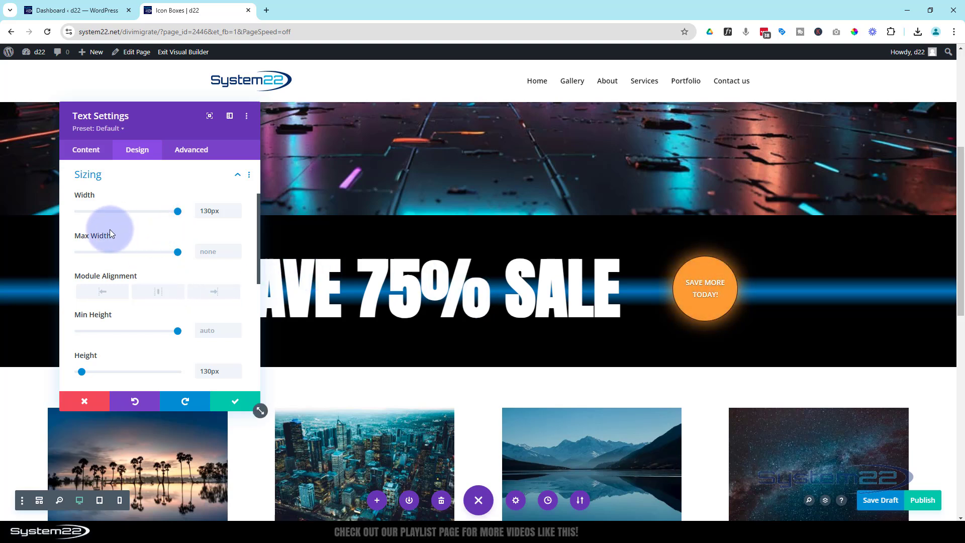
mouse_move(109, 232)
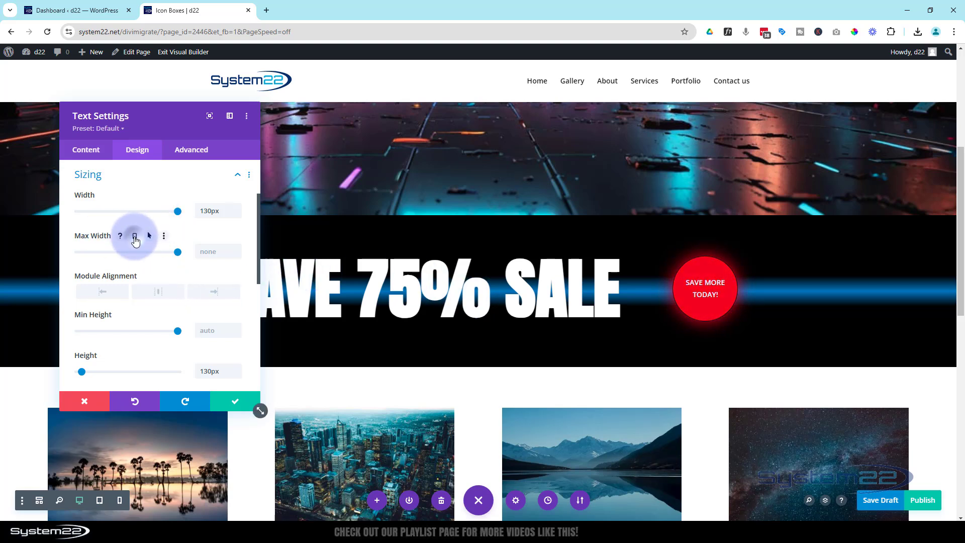
left_click(135, 238)
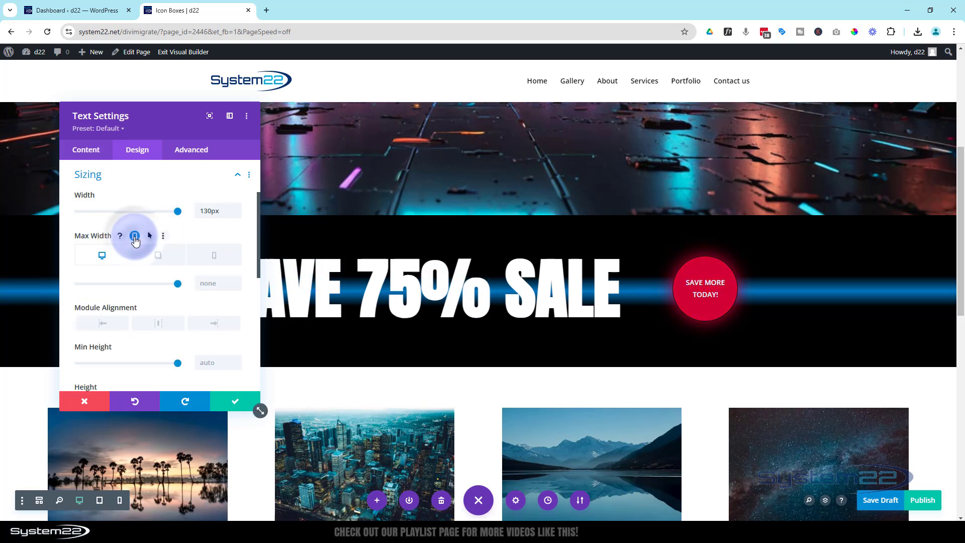
left_click(159, 257)
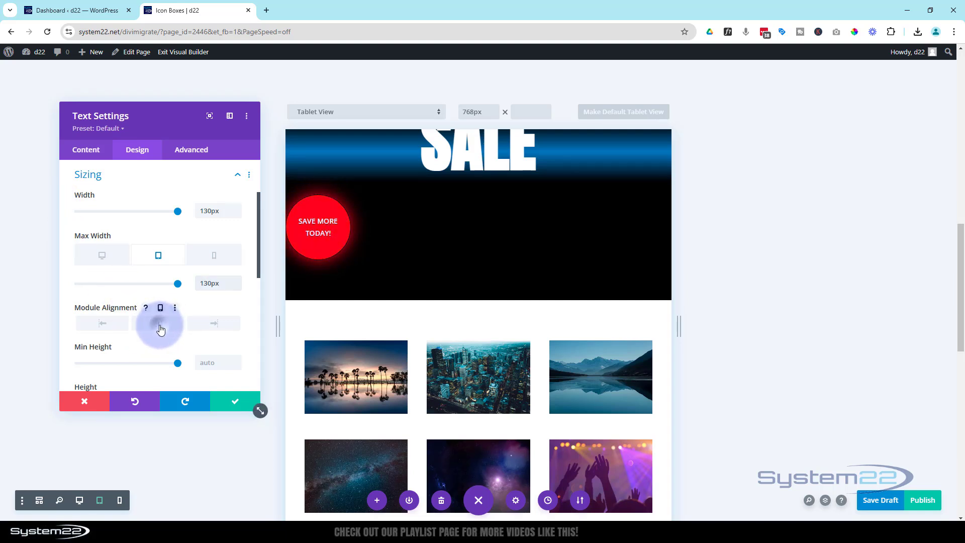
- Try centring the circle module for all devices and preview the banner in phone view
left_click(158, 323)
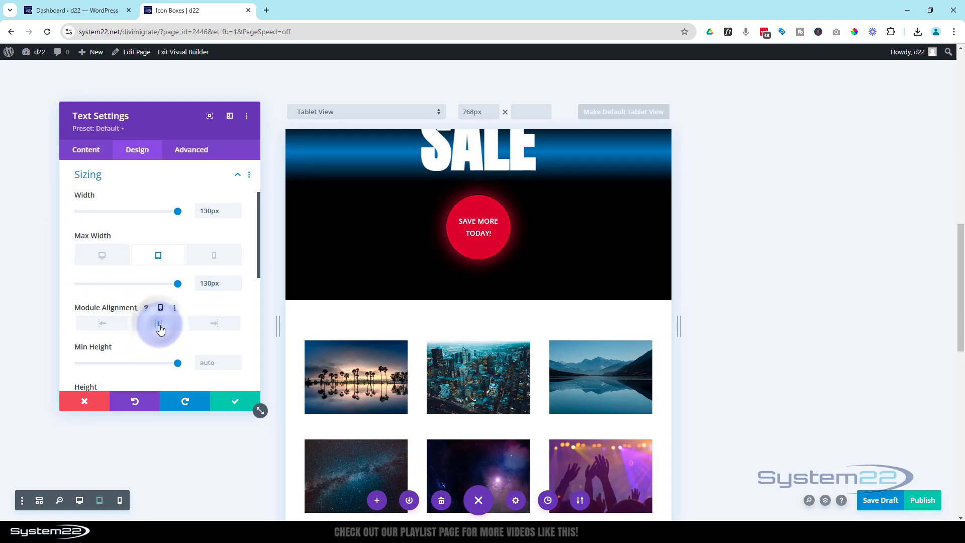
left_click(213, 259)
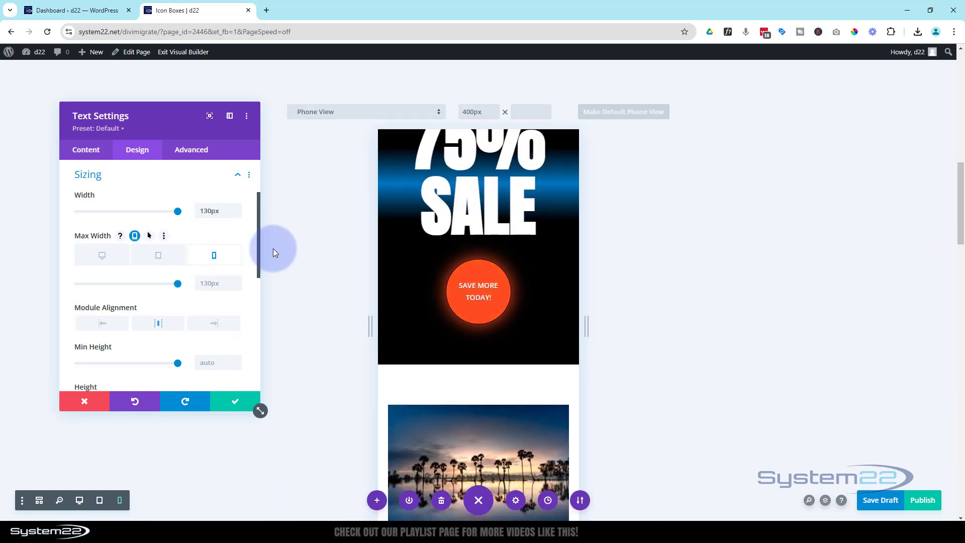
scroll(401, 301, "up", 3)
scroll(402, 305, "down", 1)
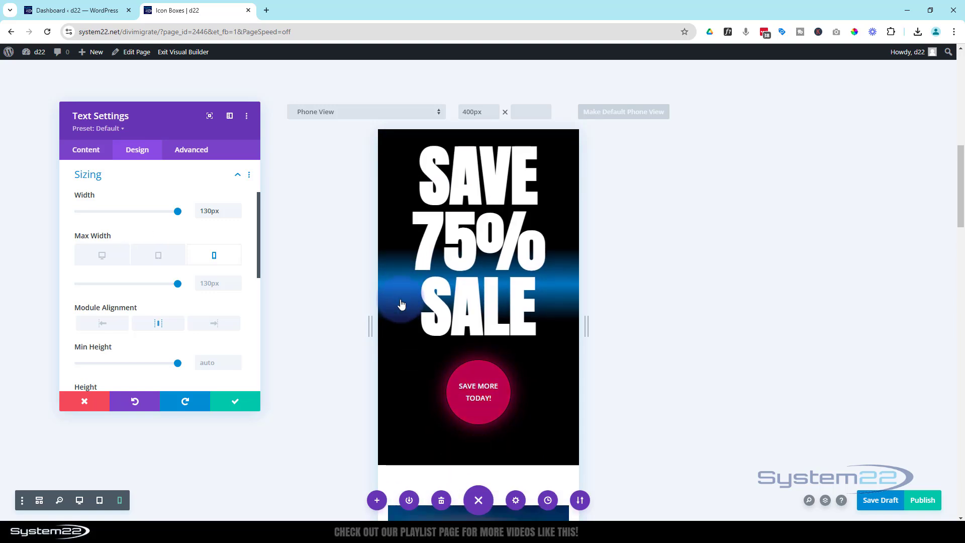
left_click(156, 262)
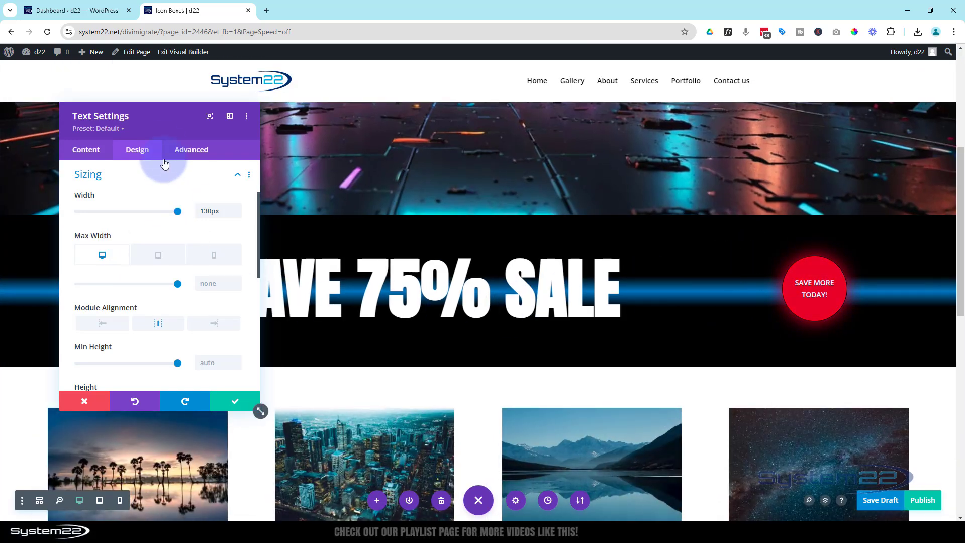
- Make the circle's module alignment responsive and align it left for desktop
left_click_drag(251, 126, 288, 126)
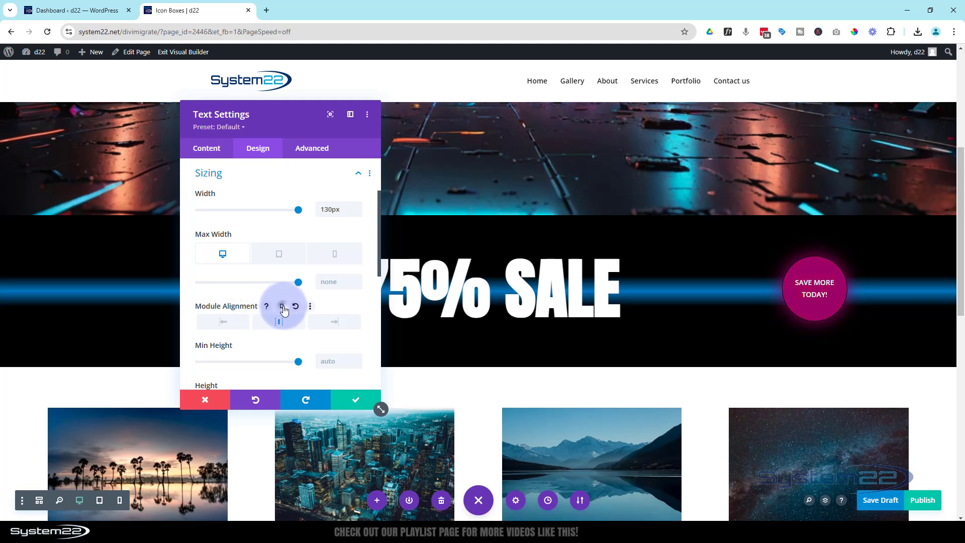
left_click(283, 309)
left_click(224, 354)
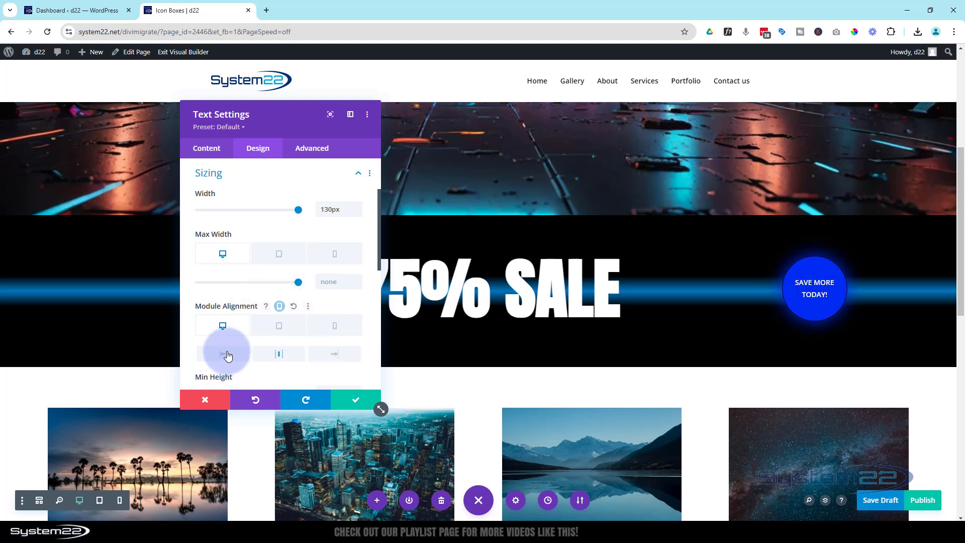
left_click(238, 328)
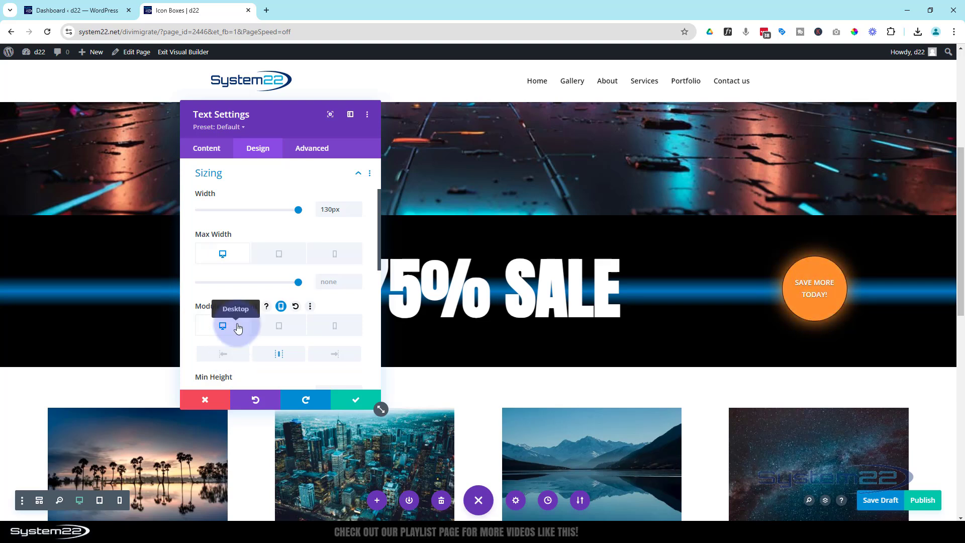
left_click(236, 358)
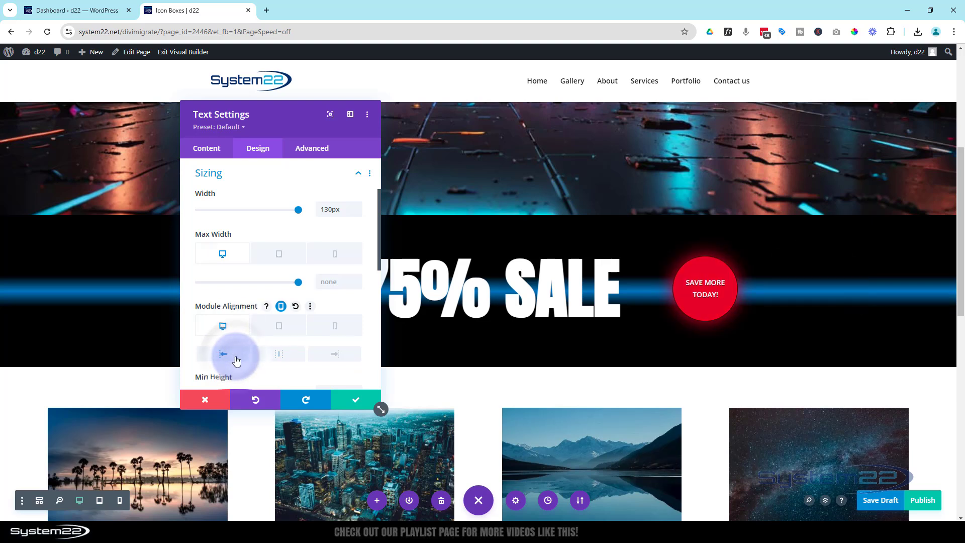
- Centre the circle module for tablet, check its phone alignment, and save the module
left_click(283, 330)
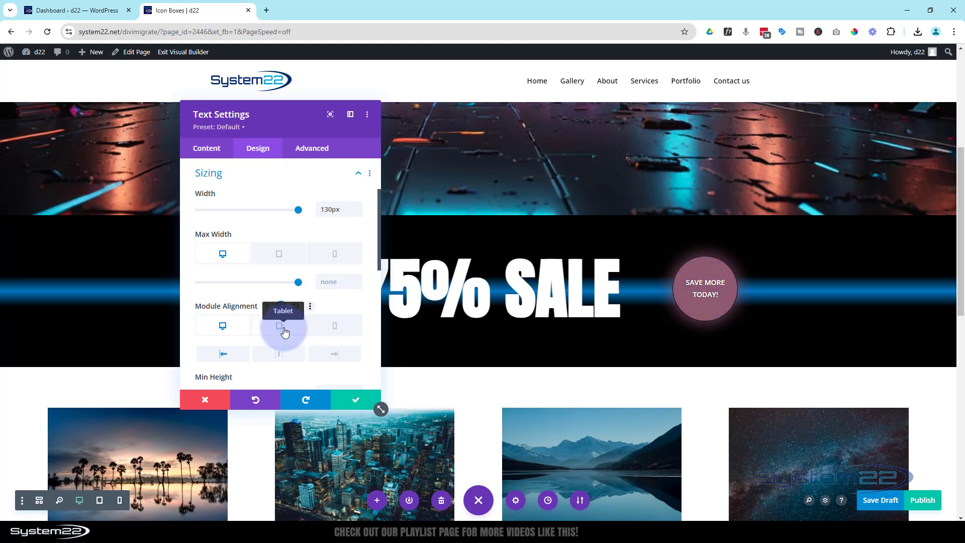
left_click(284, 331)
left_click(284, 331)
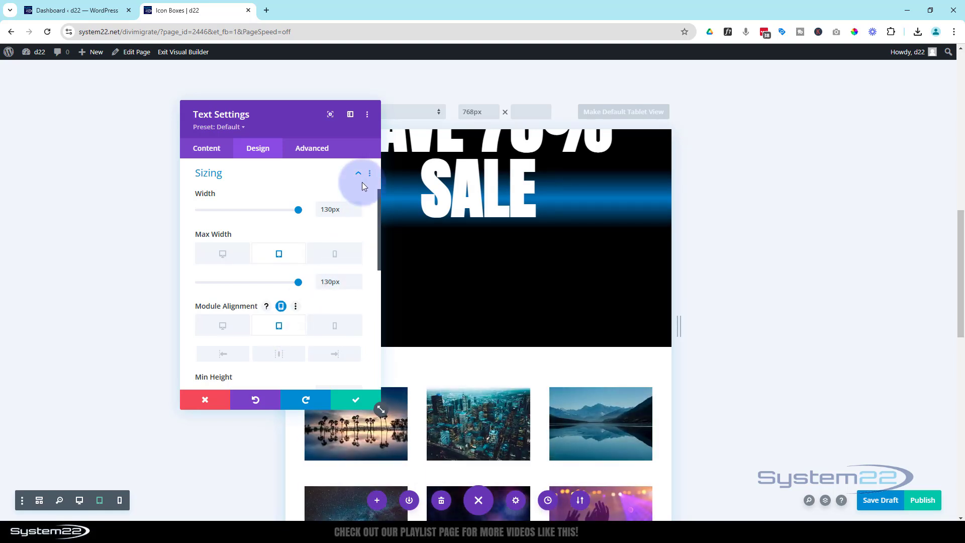
left_click(278, 351)
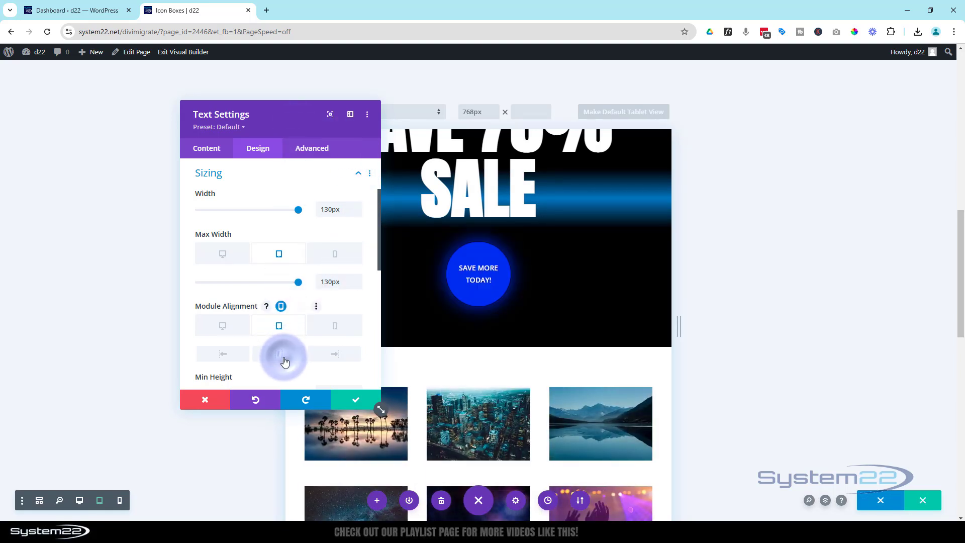
left_click(334, 328)
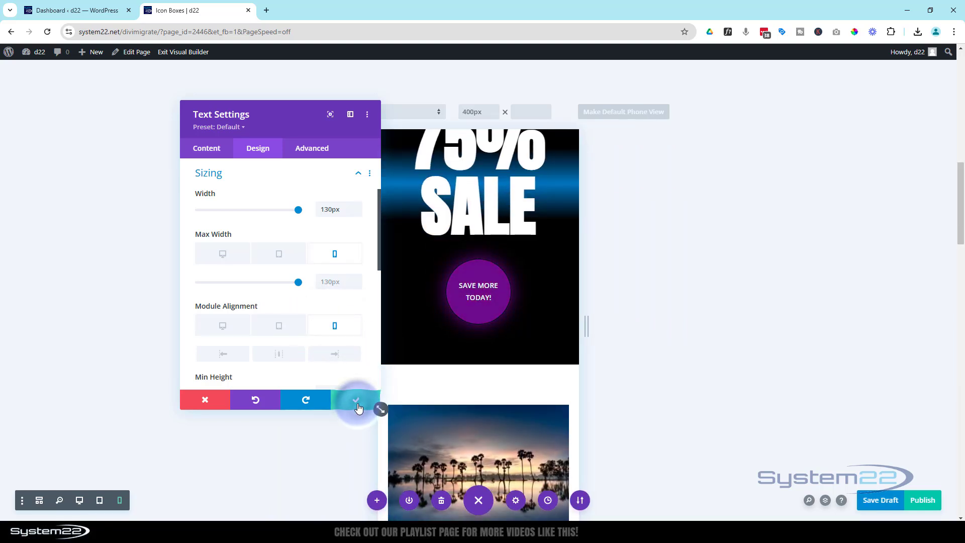
left_click(357, 405)
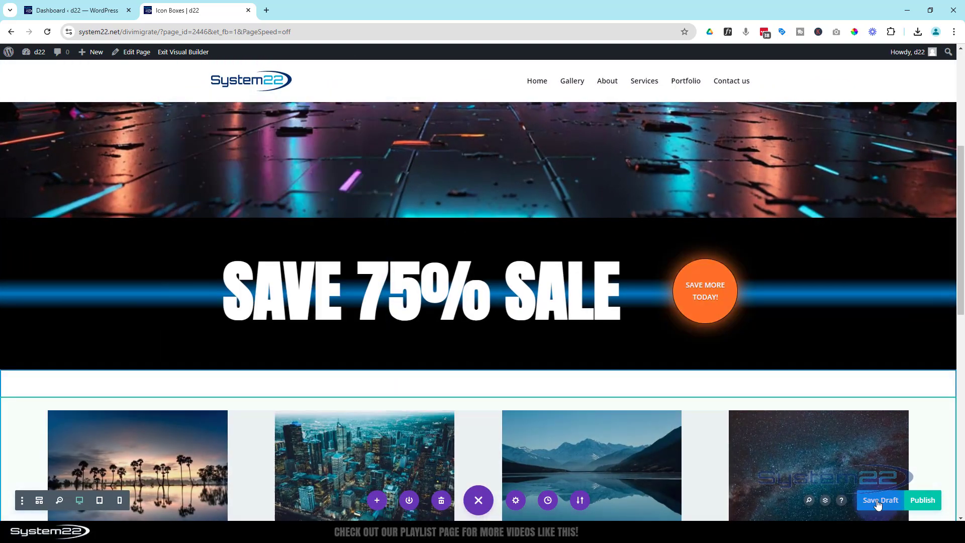
- Save the page as a draft and exit the visual builder to view the sale banner on the front end
left_click(877, 503)
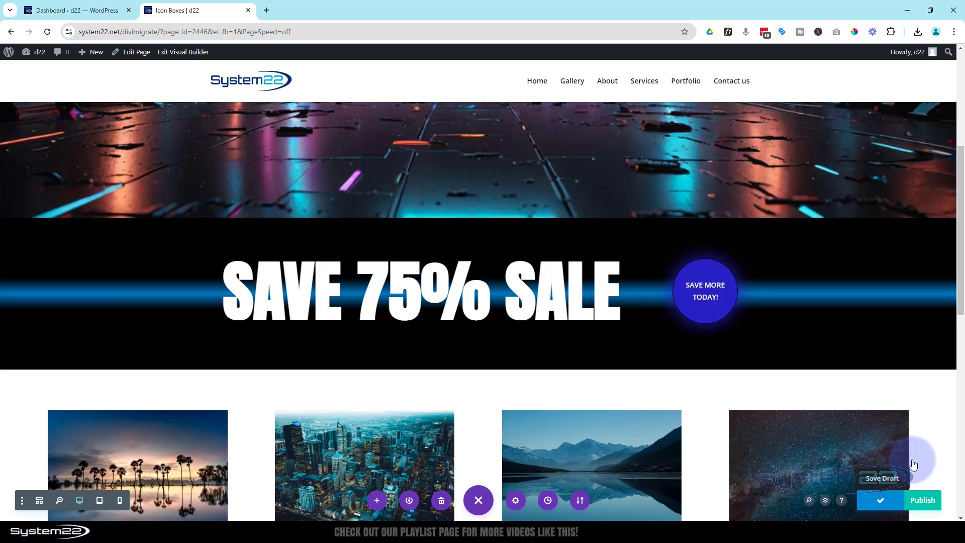
left_click(188, 53)
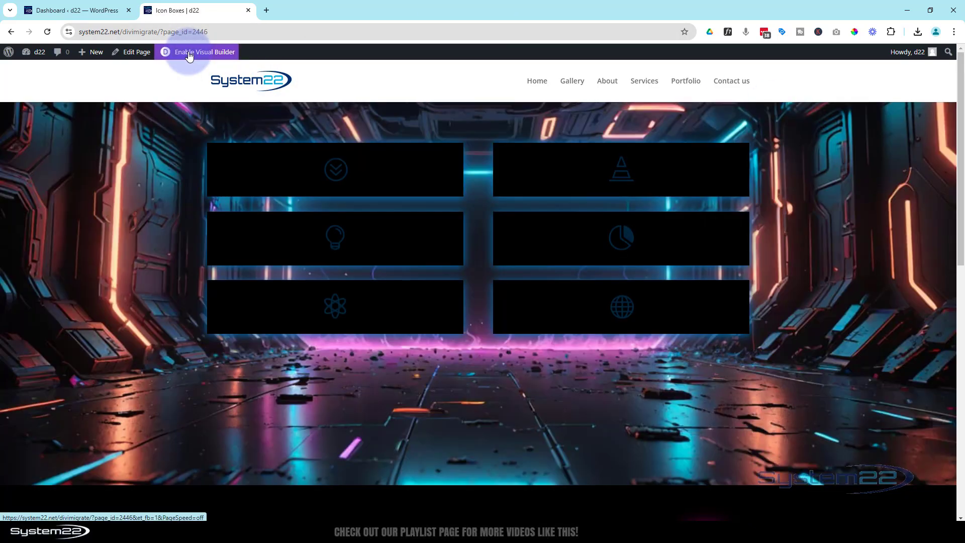
scroll(123, 141, "down", 1)
scroll(123, 138, "down", 5)
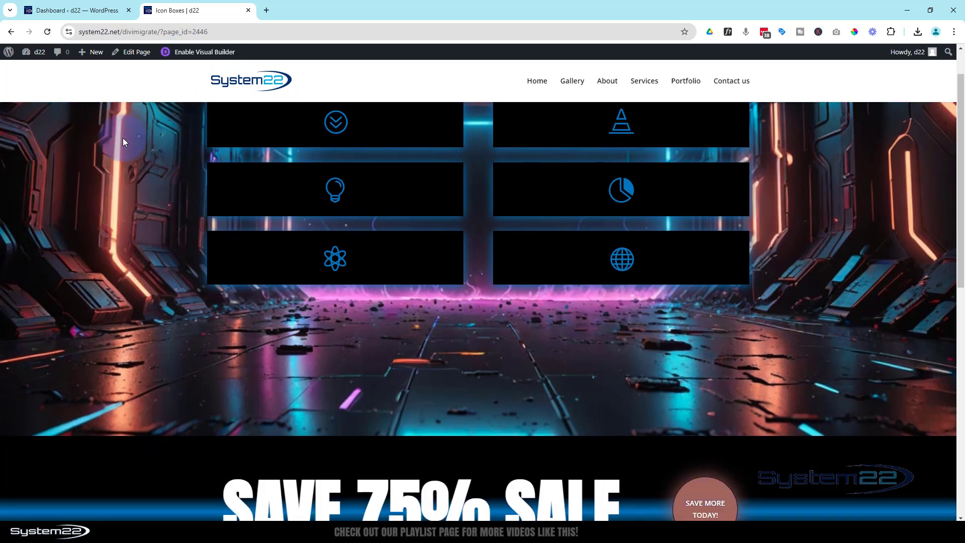
scroll(123, 139, "down", 1)
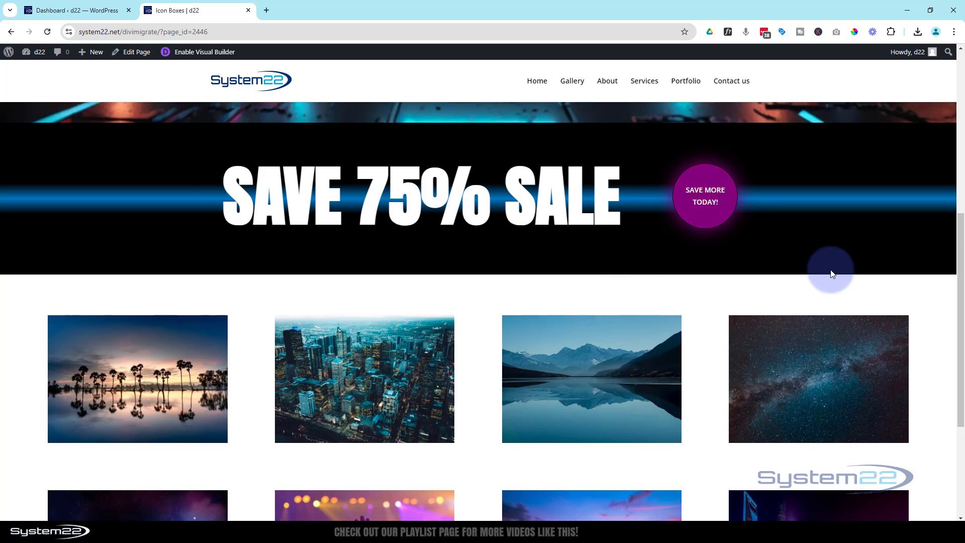
left_click_drag(960, 253, 961, 262)
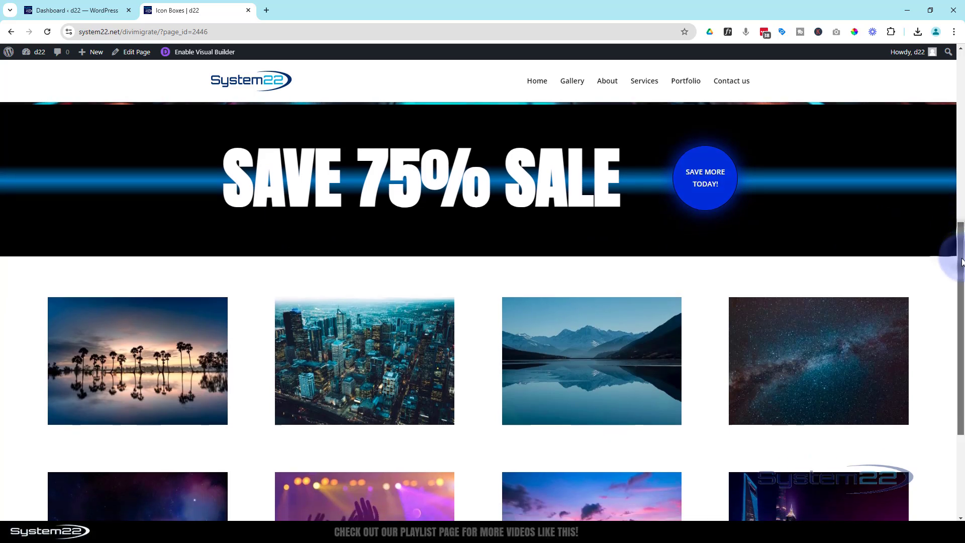